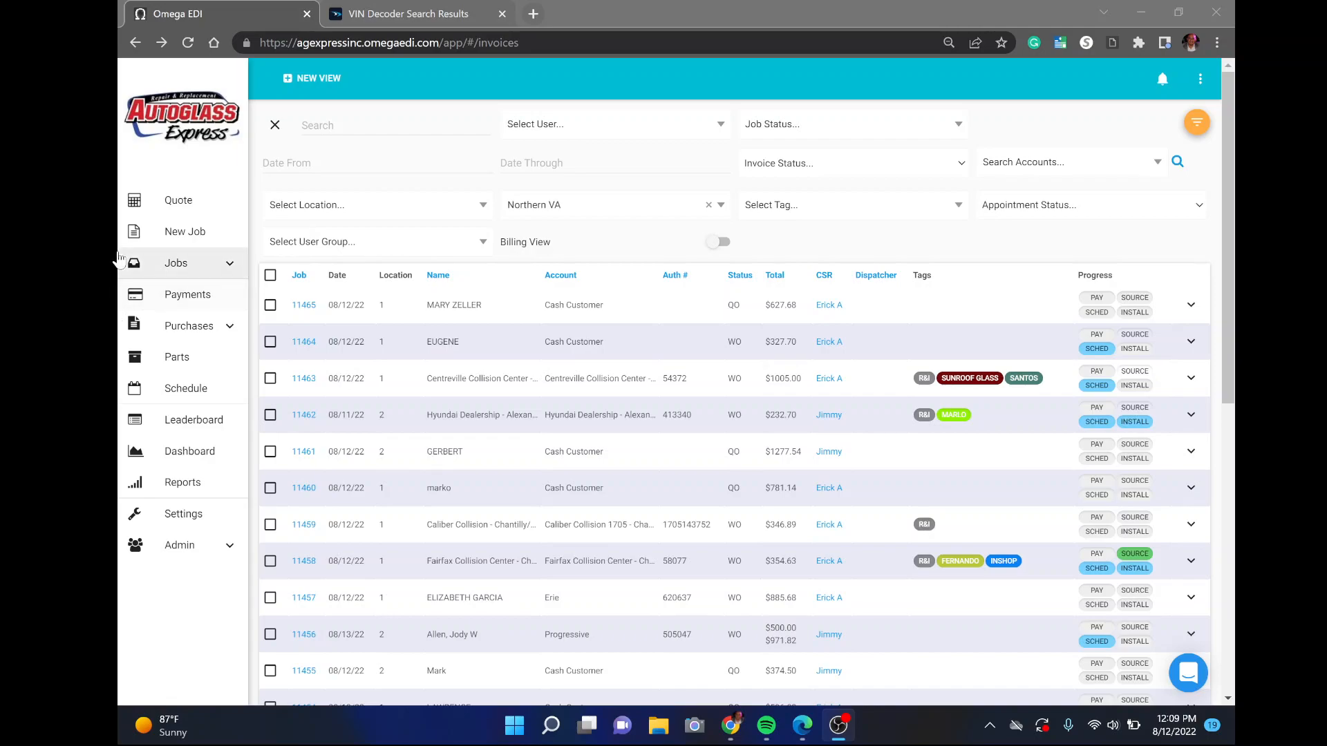
Create a new job and set its servicing location to #1 Chantilly
{"action": "left_click", "coordinate": [201, 238]}
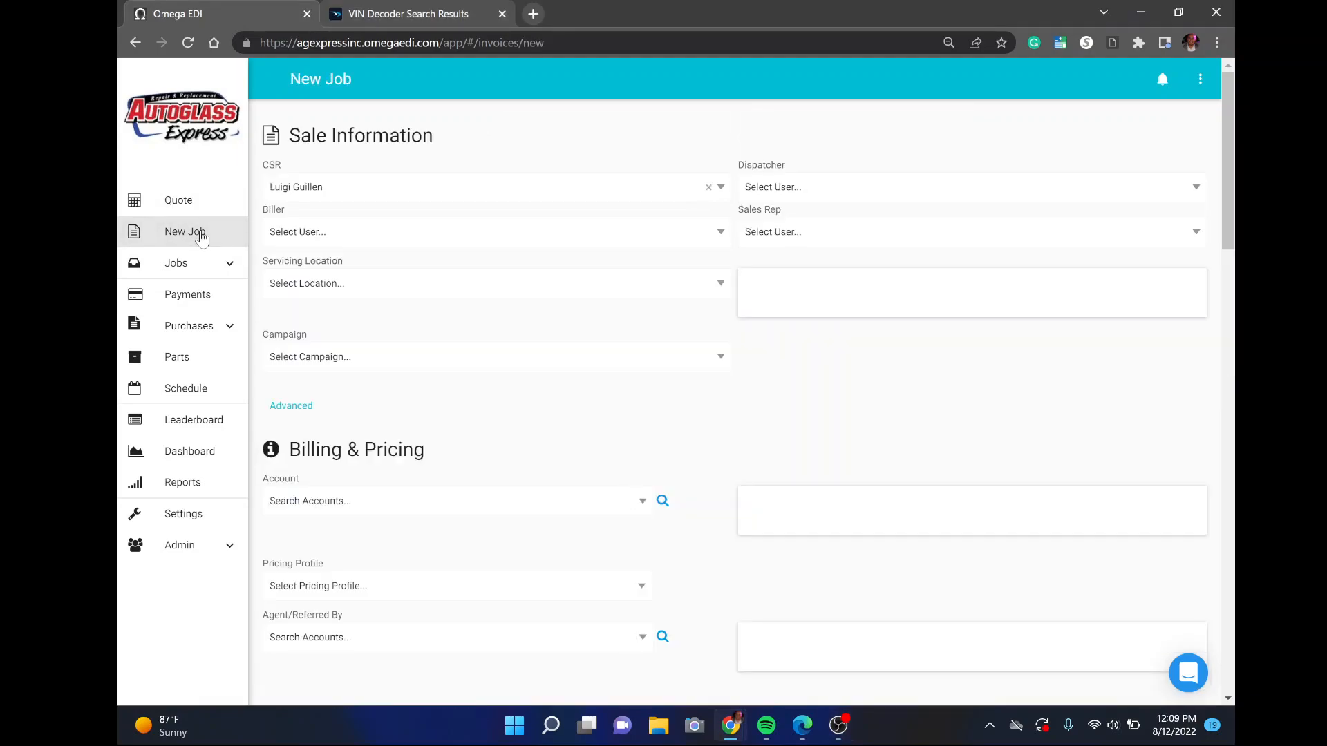
{"action": "left_click", "coordinate": [463, 289]}
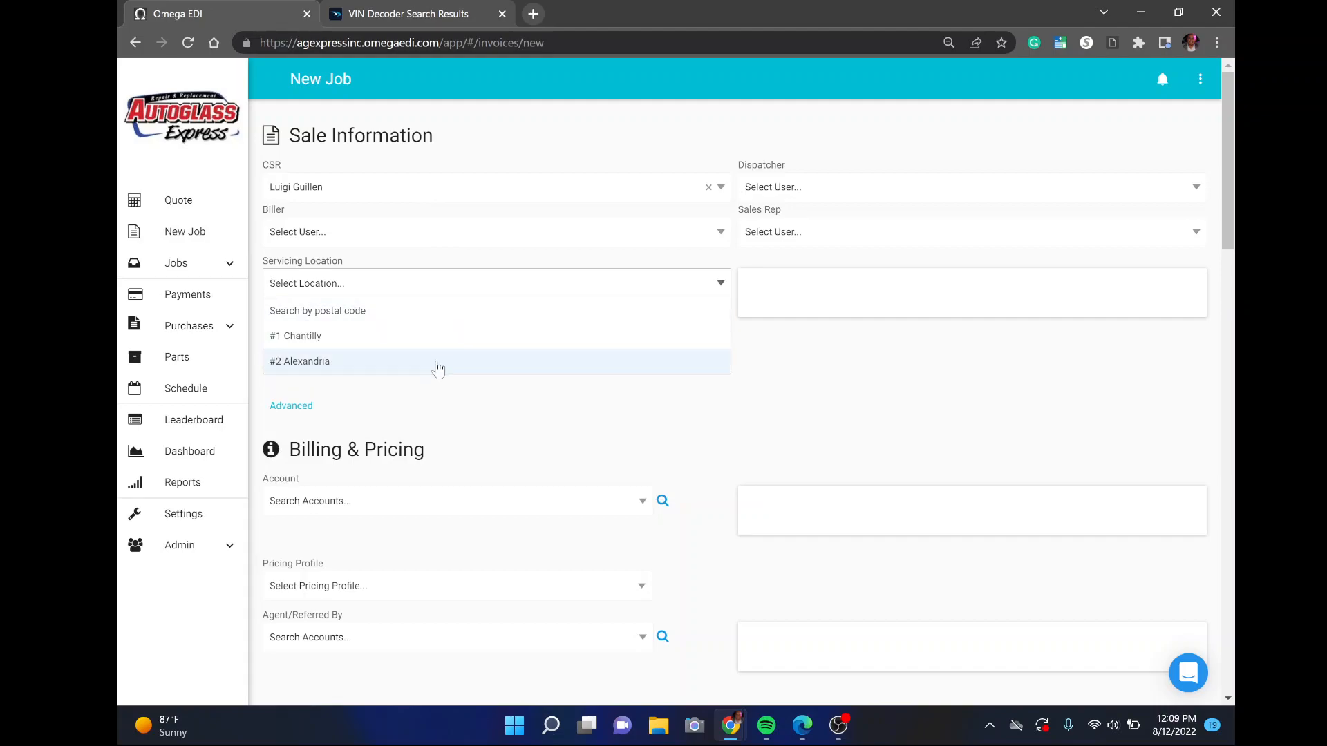
{"action": "left_click", "coordinate": [419, 406]}
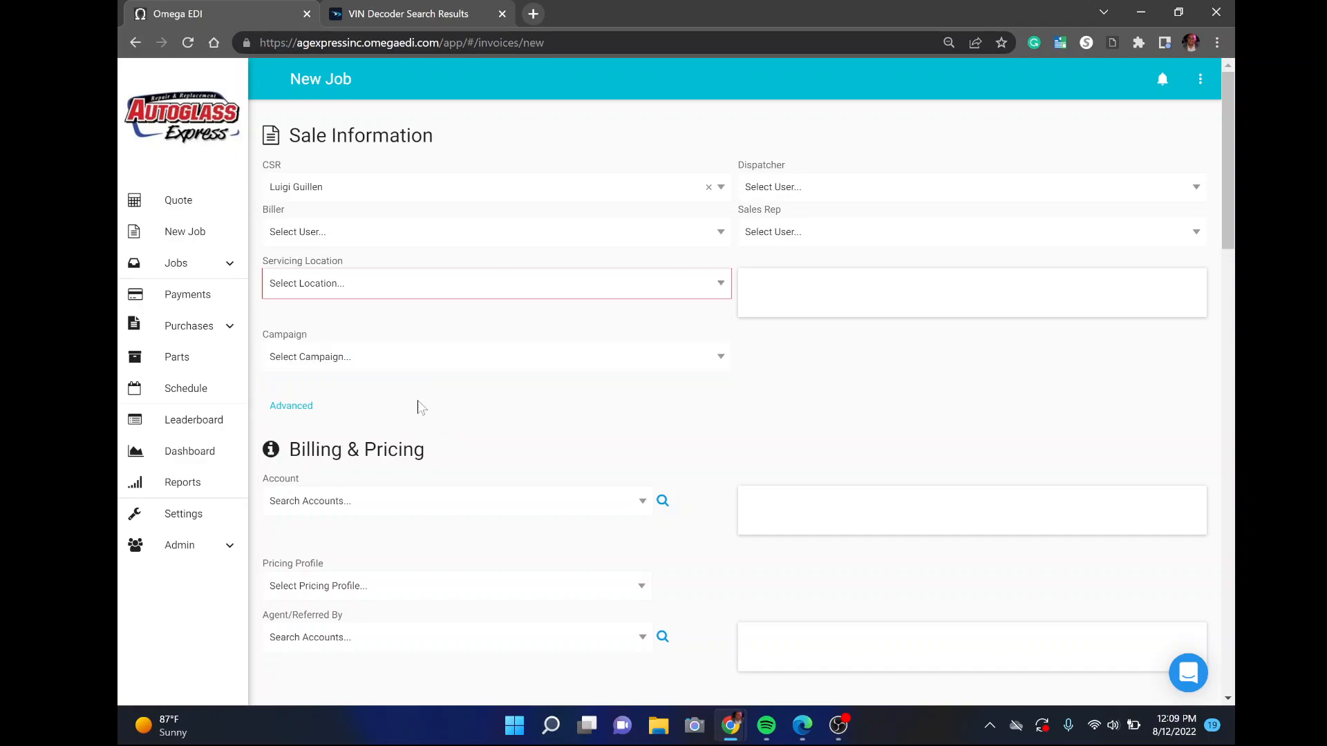
{"action": "left_click", "coordinate": [412, 286]}
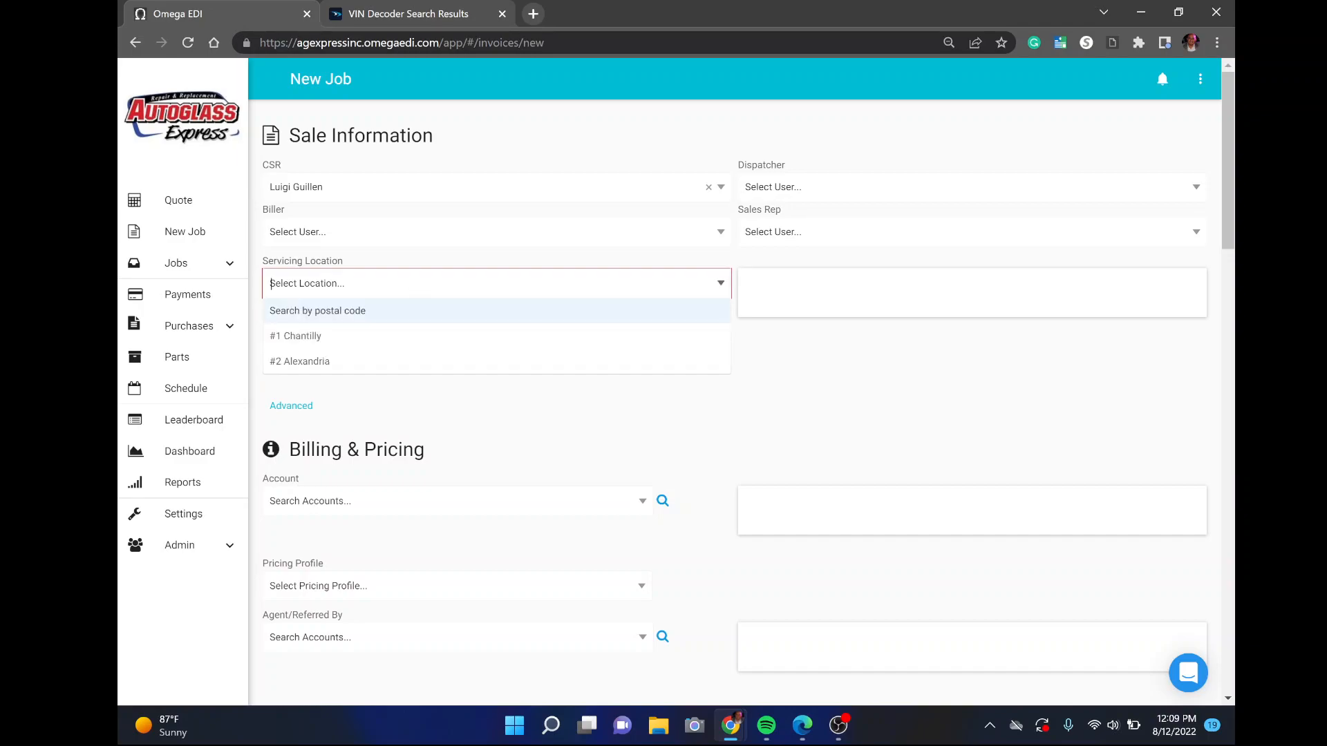
{"action": "left_click", "coordinate": [383, 343]}
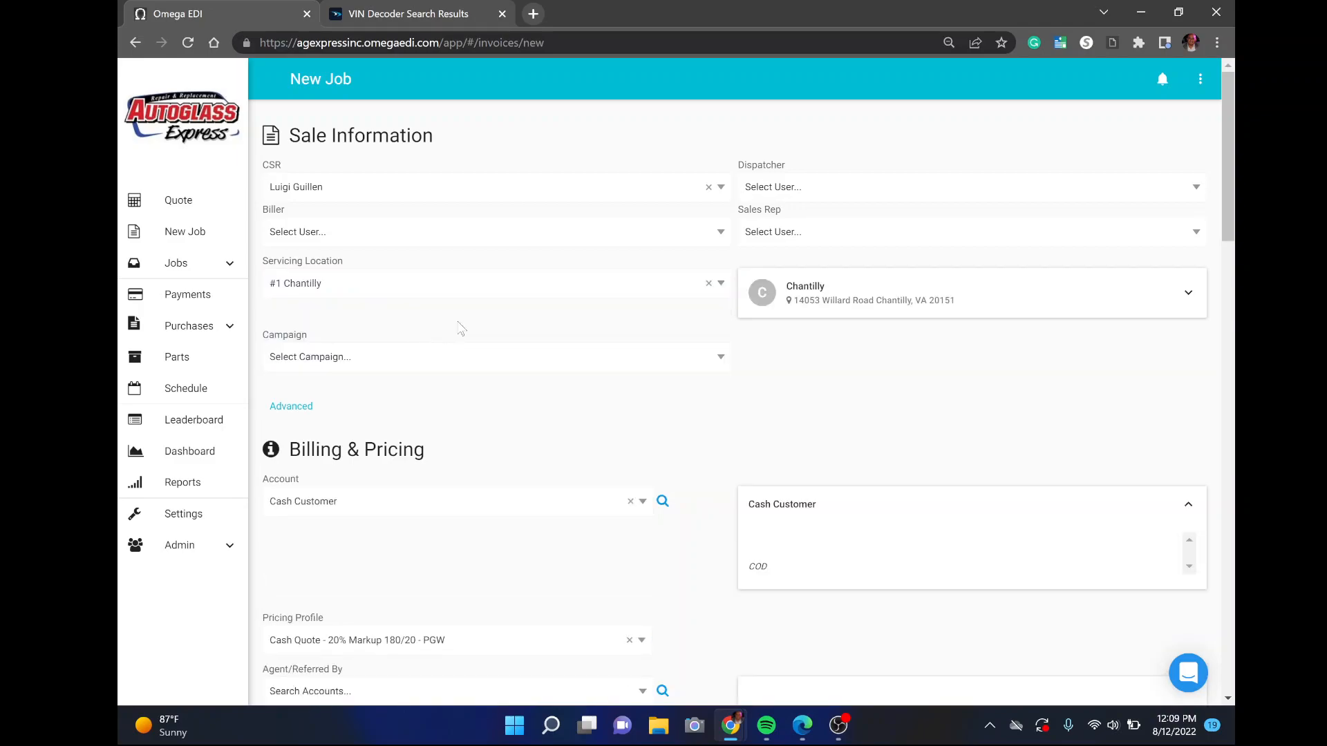
{"action": "scroll", "coordinate": [462, 329], "scroll_direction": "down", "scroll_amount": 12}
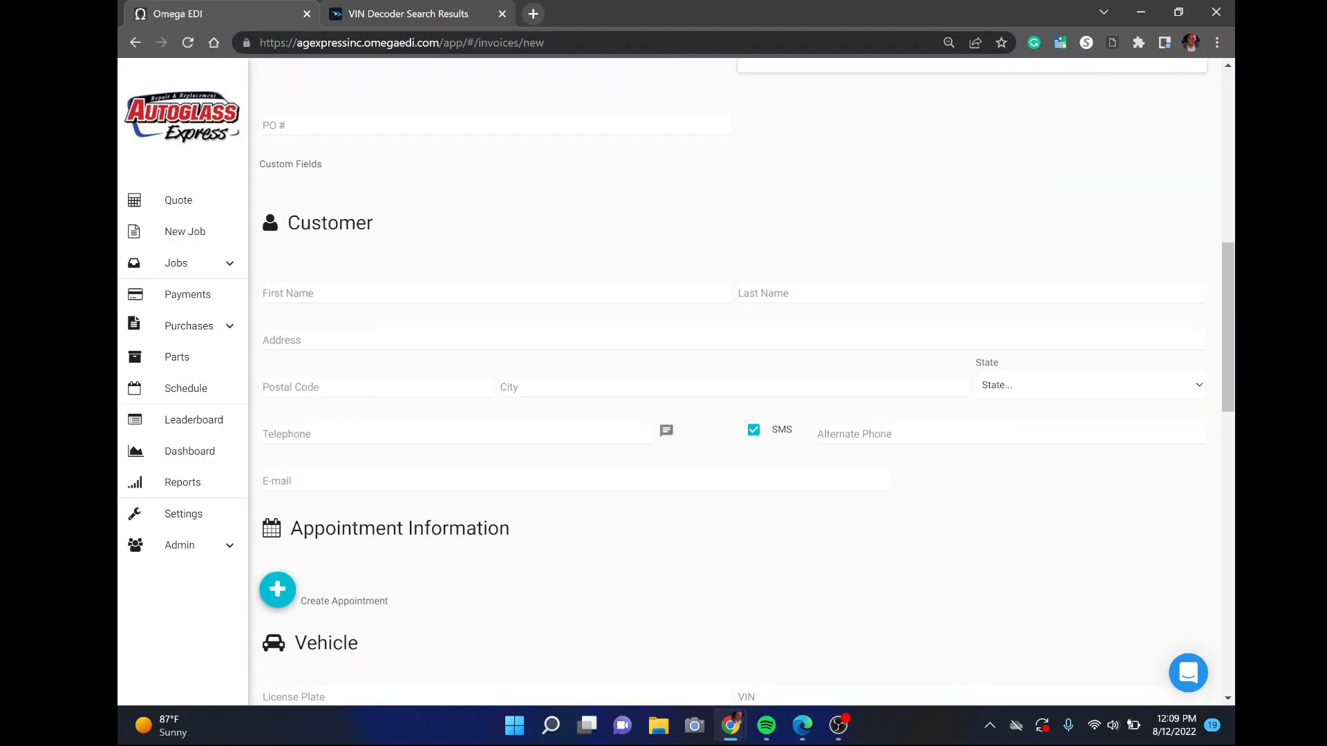
{"action": "scroll", "coordinate": [342, 222], "scroll_direction": "down", "scroll_amount": 4}
{"action": "scroll", "coordinate": [342, 223], "scroll_direction": "up", "scroll_amount": 1}
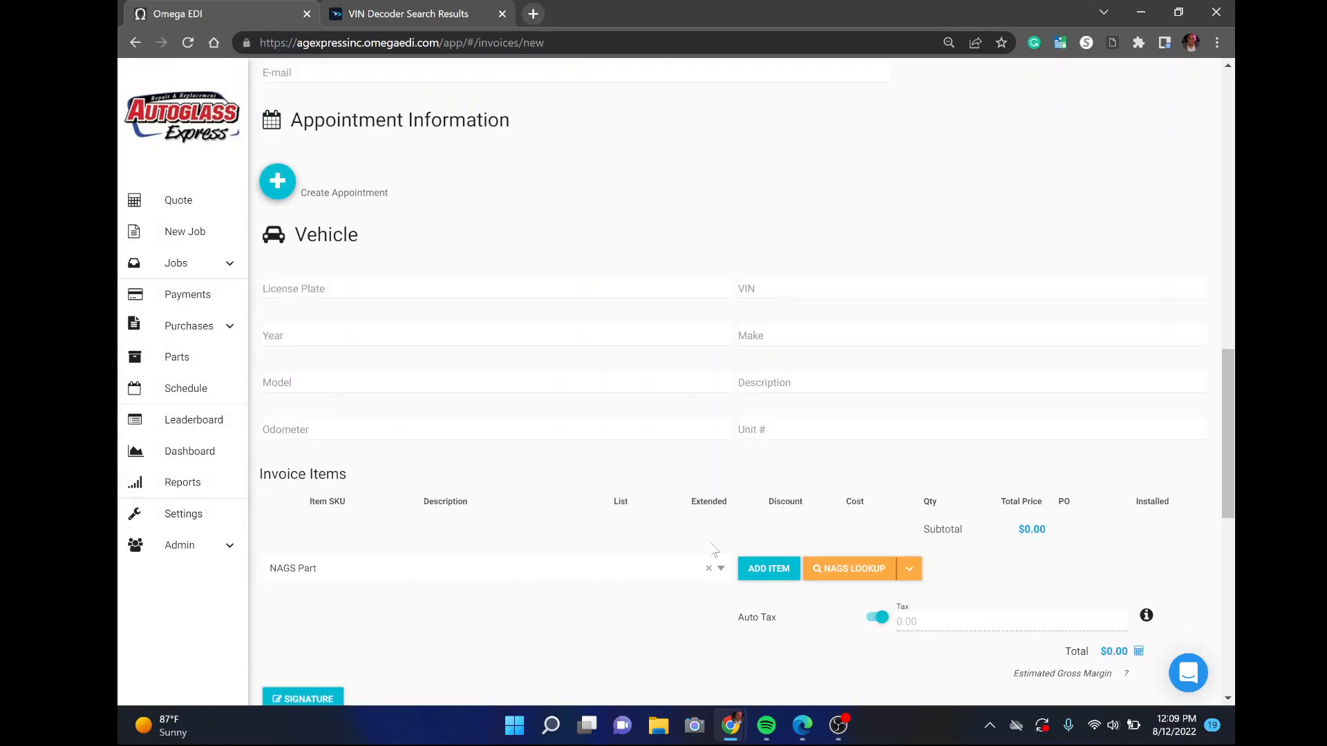
In NAGS Lookup, set the vehicle year to 2015 and the make to Honda
{"action": "left_click", "coordinate": [847, 577]}
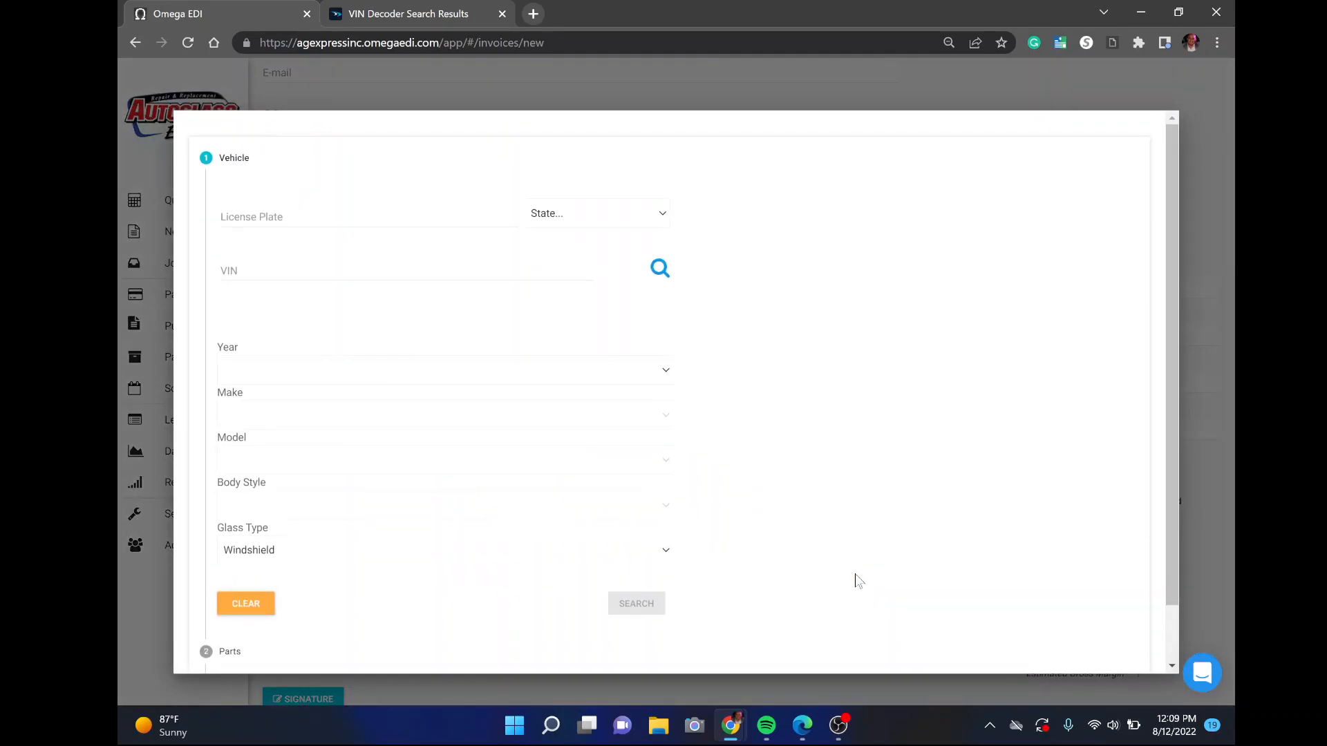
{"action": "left_click", "coordinate": [666, 373]}
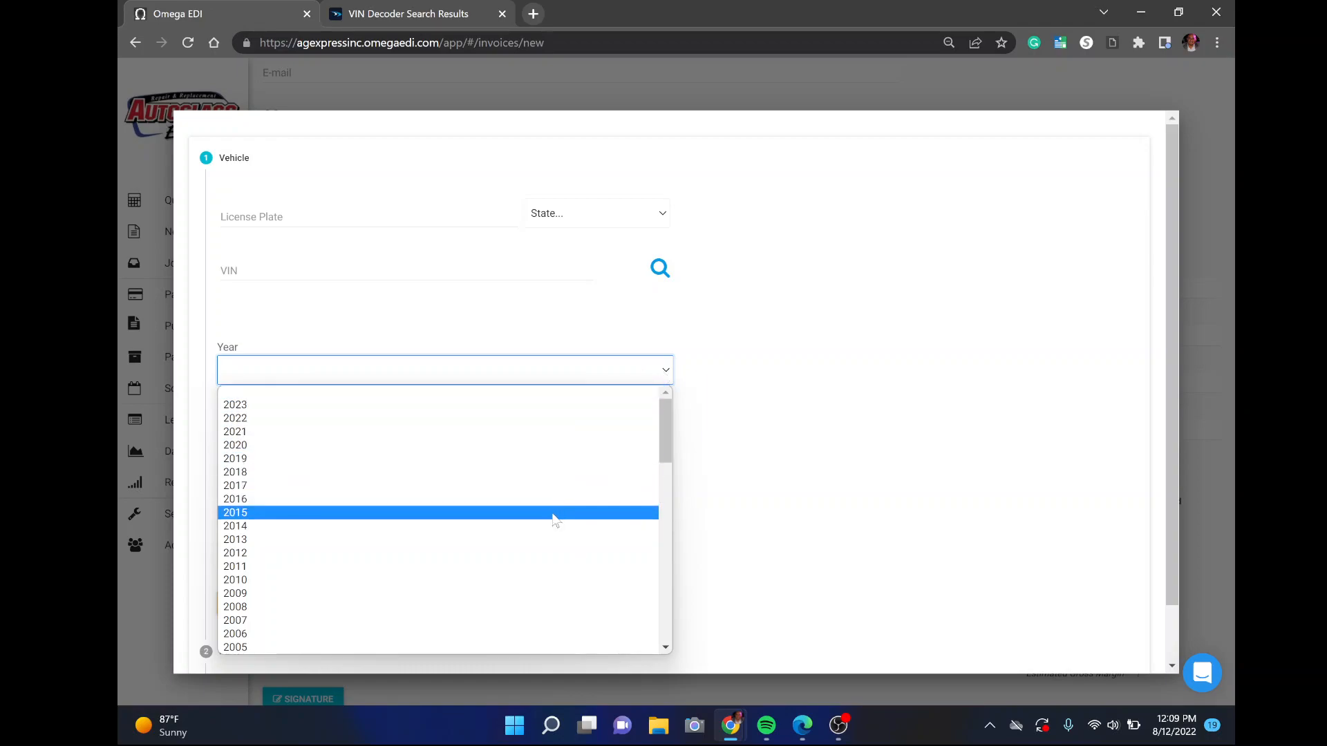
{"action": "left_click", "coordinate": [492, 518]}
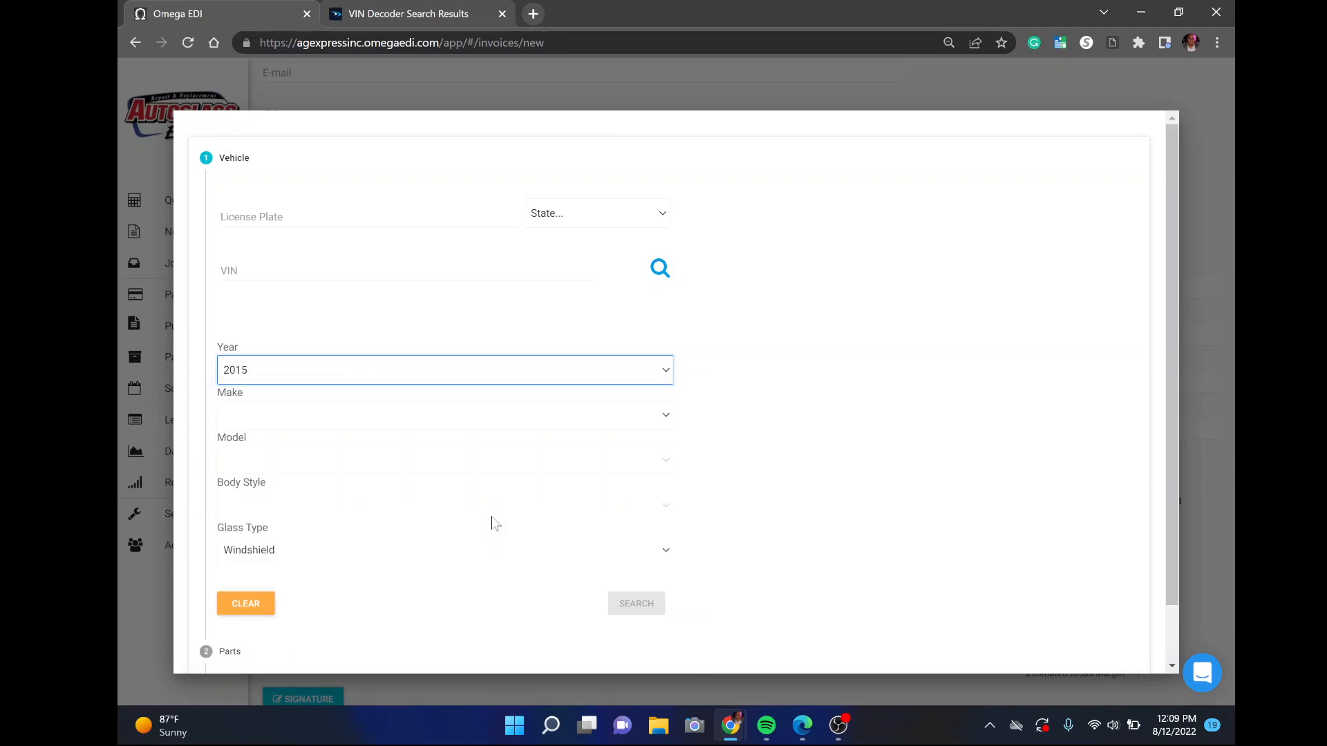
{"action": "left_click", "coordinate": [413, 419]}
{"action": "key", "text": "h"}
{"action": "key", "text": "o"}
{"action": "key", "text": "Return"}
{"action": "left_click", "coordinate": [367, 470]}
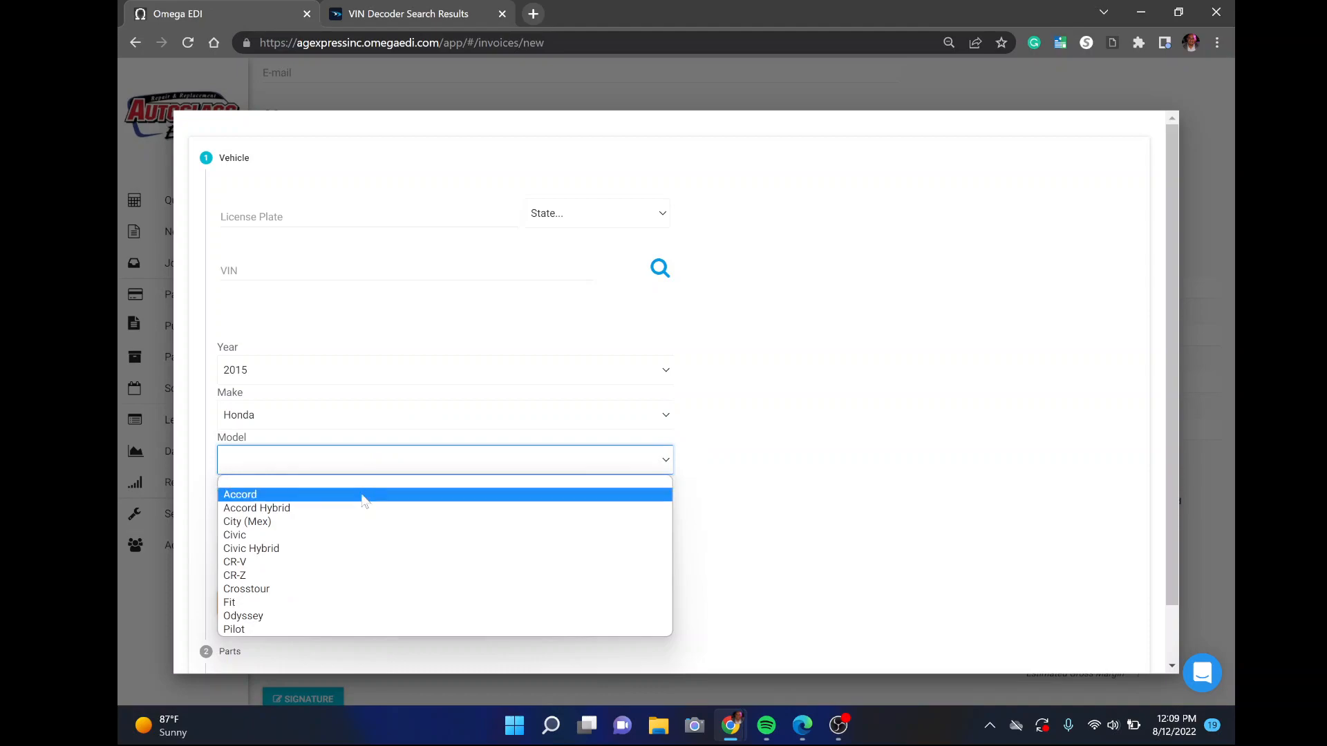
Choose model Accord, body style 4 Door Sedan and glass type Windshield, then search
{"action": "left_click", "coordinate": [362, 495]}
{"action": "left_click", "coordinate": [351, 508]}
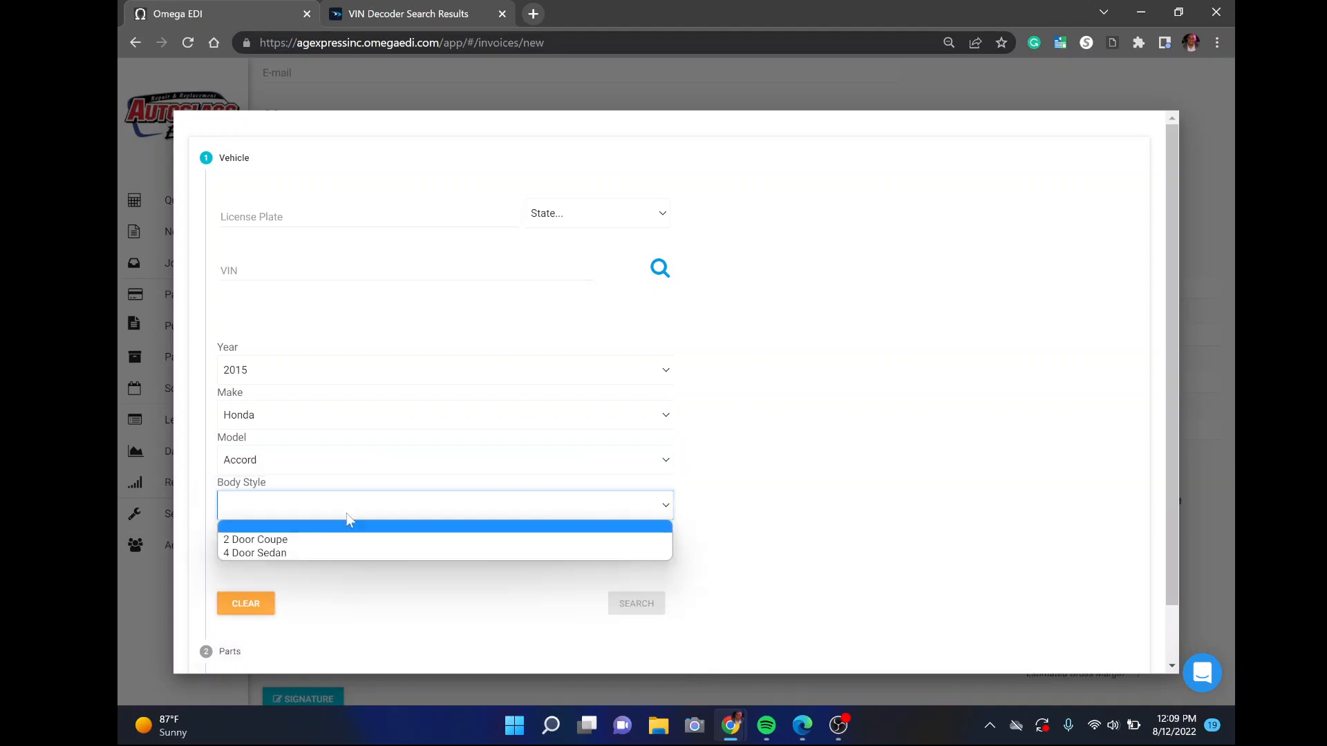
{"action": "left_click", "coordinate": [314, 553]}
{"action": "left_click", "coordinate": [255, 559]}
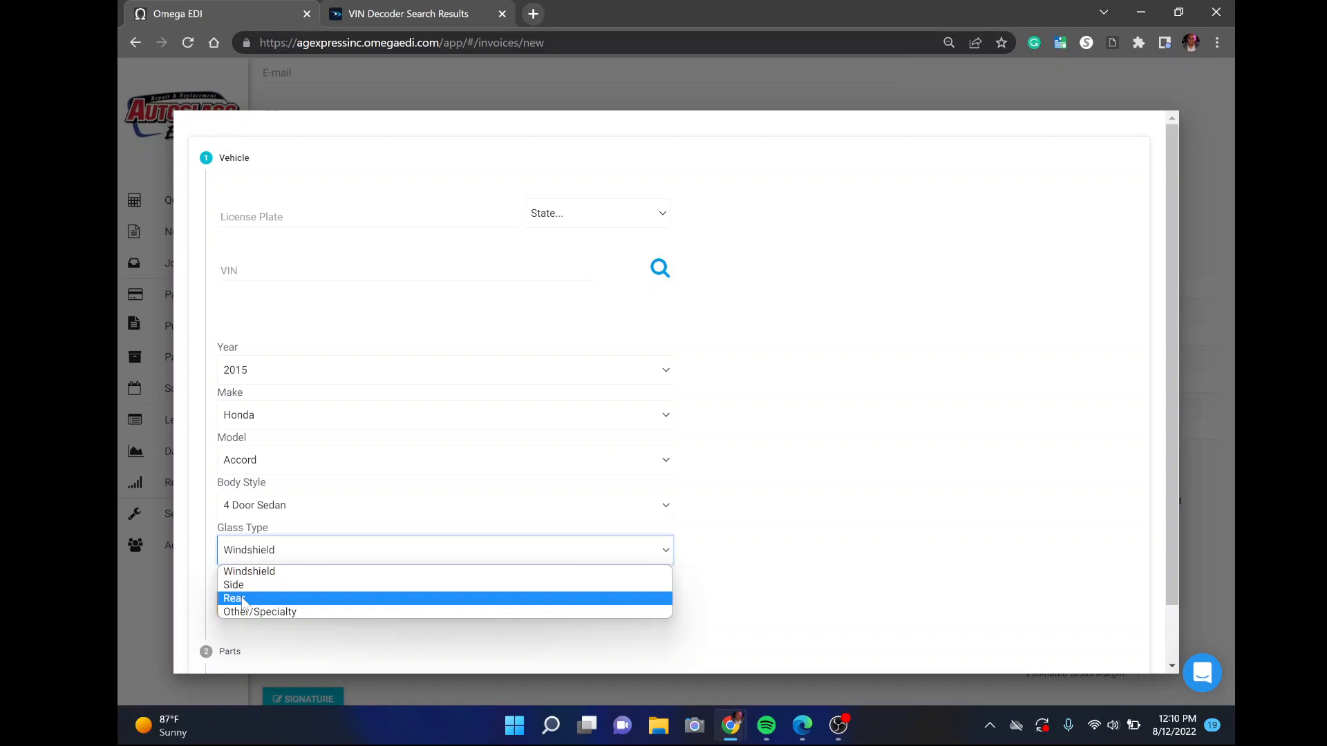
{"action": "left_click", "coordinate": [279, 572]}
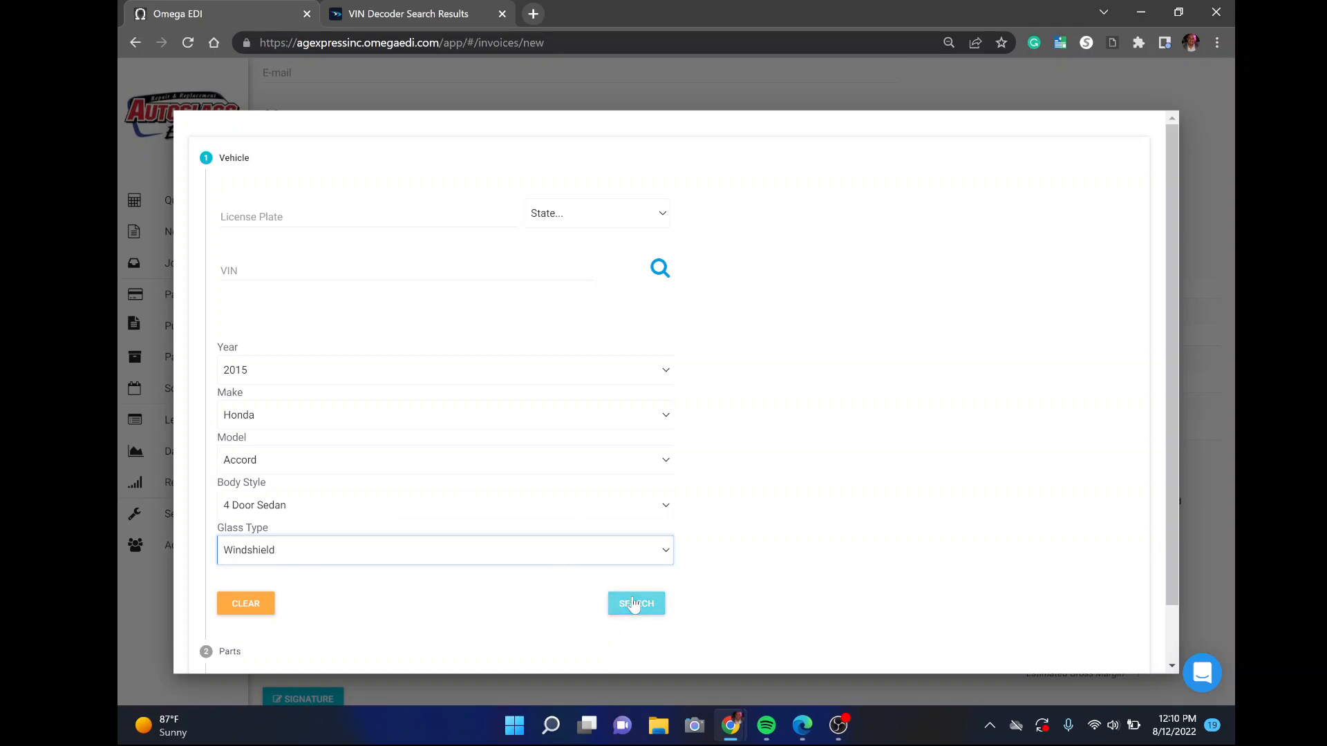
{"action": "left_click", "coordinate": [633, 604]}
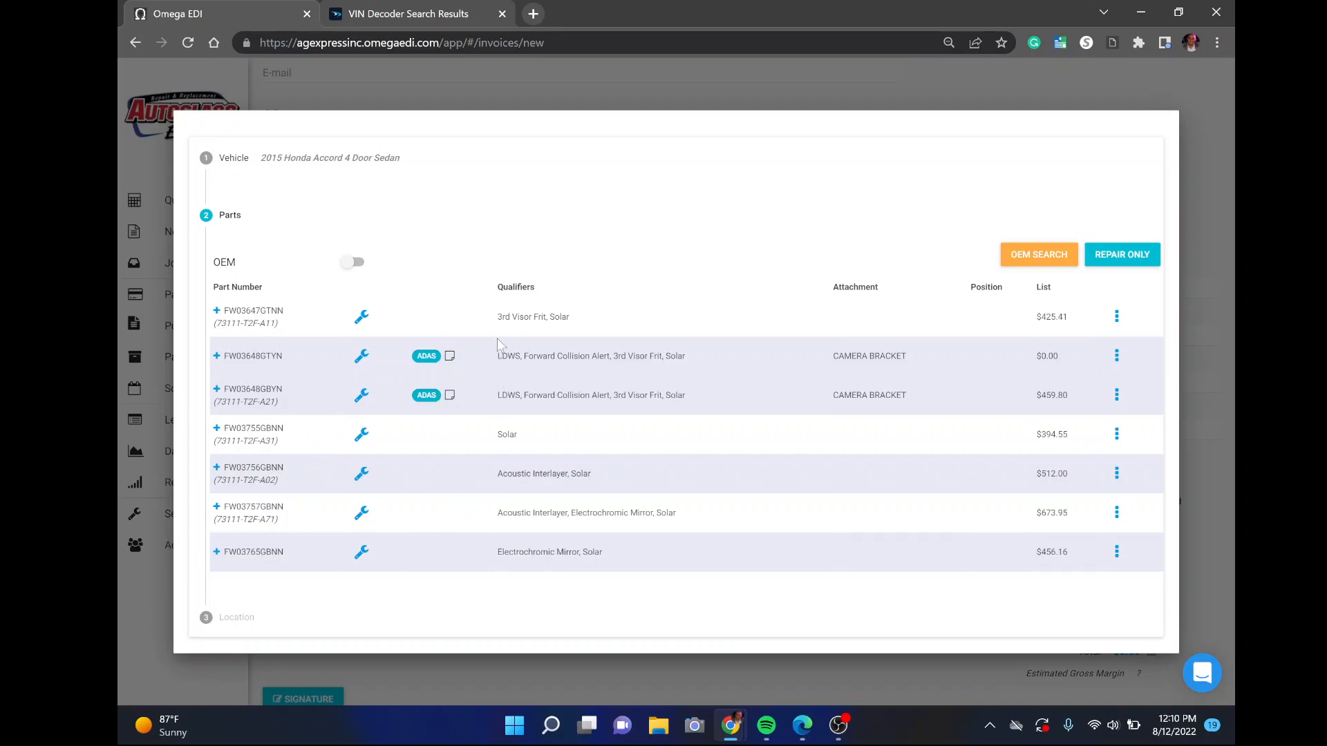
Expand windshields FW03648GTYN and FW03757GBNN to compare, then reopen FW03647GTNN's parts kit
{"action": "left_click_drag", "start_coordinate": [497, 324], "coordinate": [588, 324]}
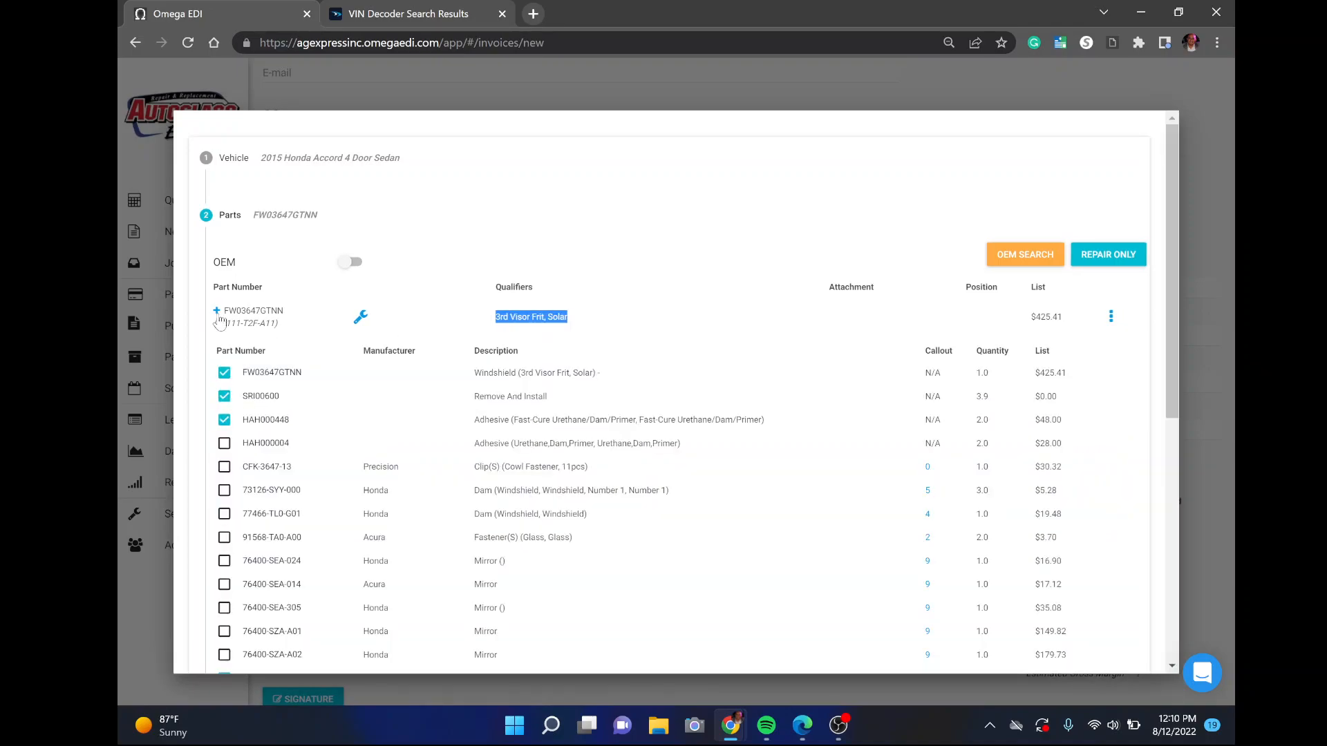
{"action": "scroll", "coordinate": [219, 320], "scroll_direction": "down", "scroll_amount": 6}
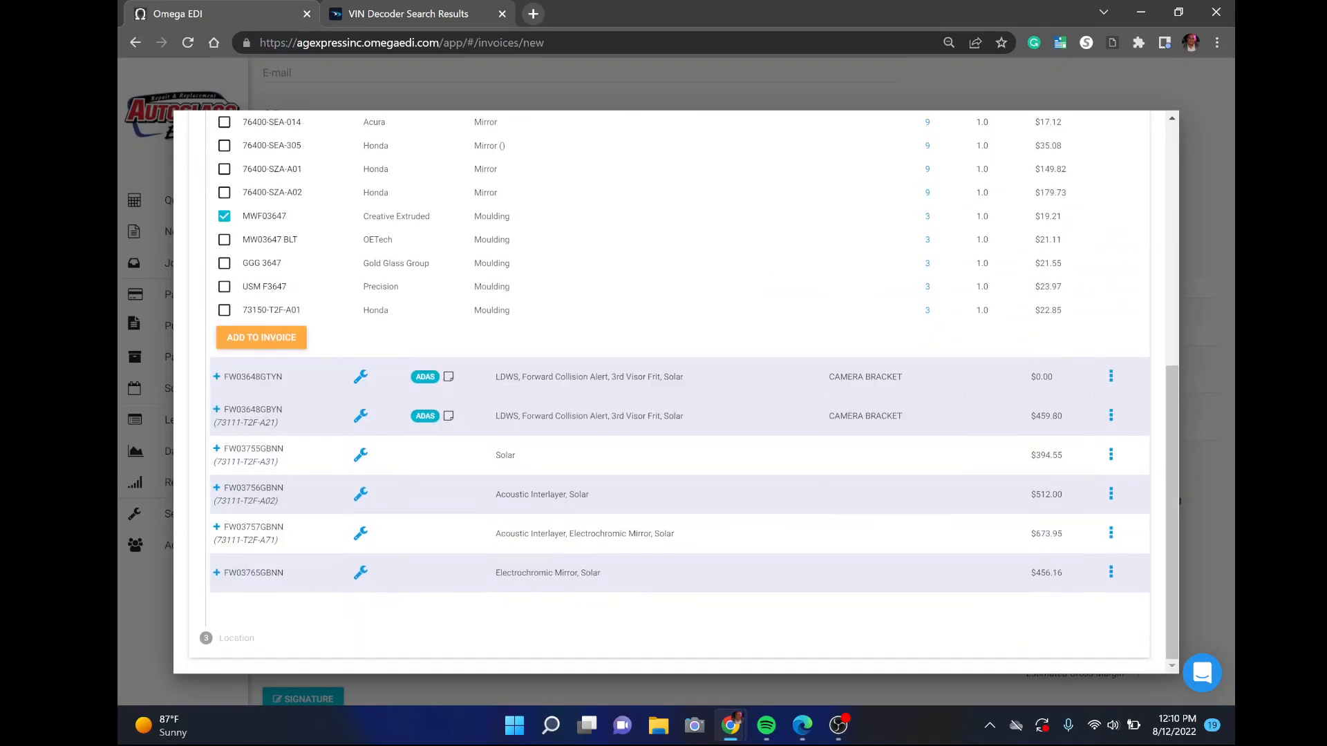
{"action": "left_click_drag", "start_coordinate": [496, 377], "coordinate": [663, 377]}
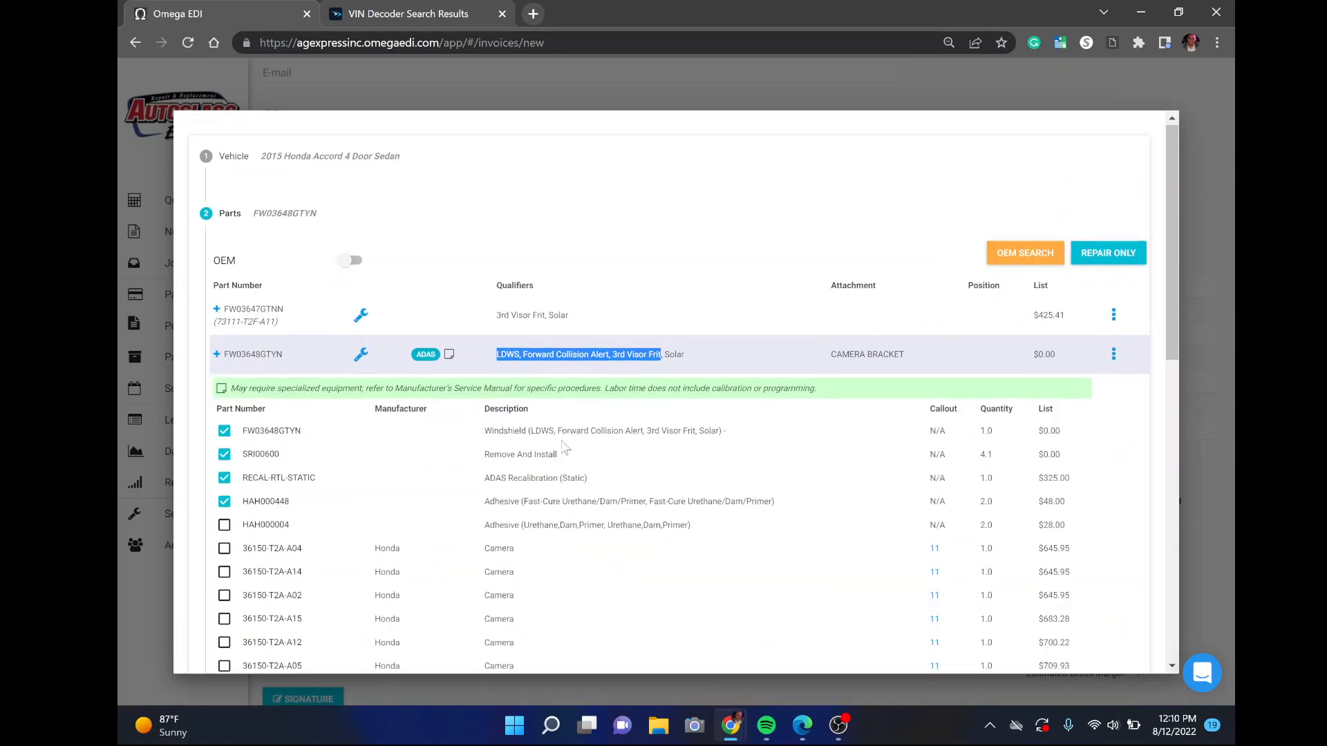
{"action": "scroll", "coordinate": [593, 462], "scroll_direction": "down", "scroll_amount": 8}
{"action": "scroll", "coordinate": [593, 461], "scroll_direction": "down", "scroll_amount": 1}
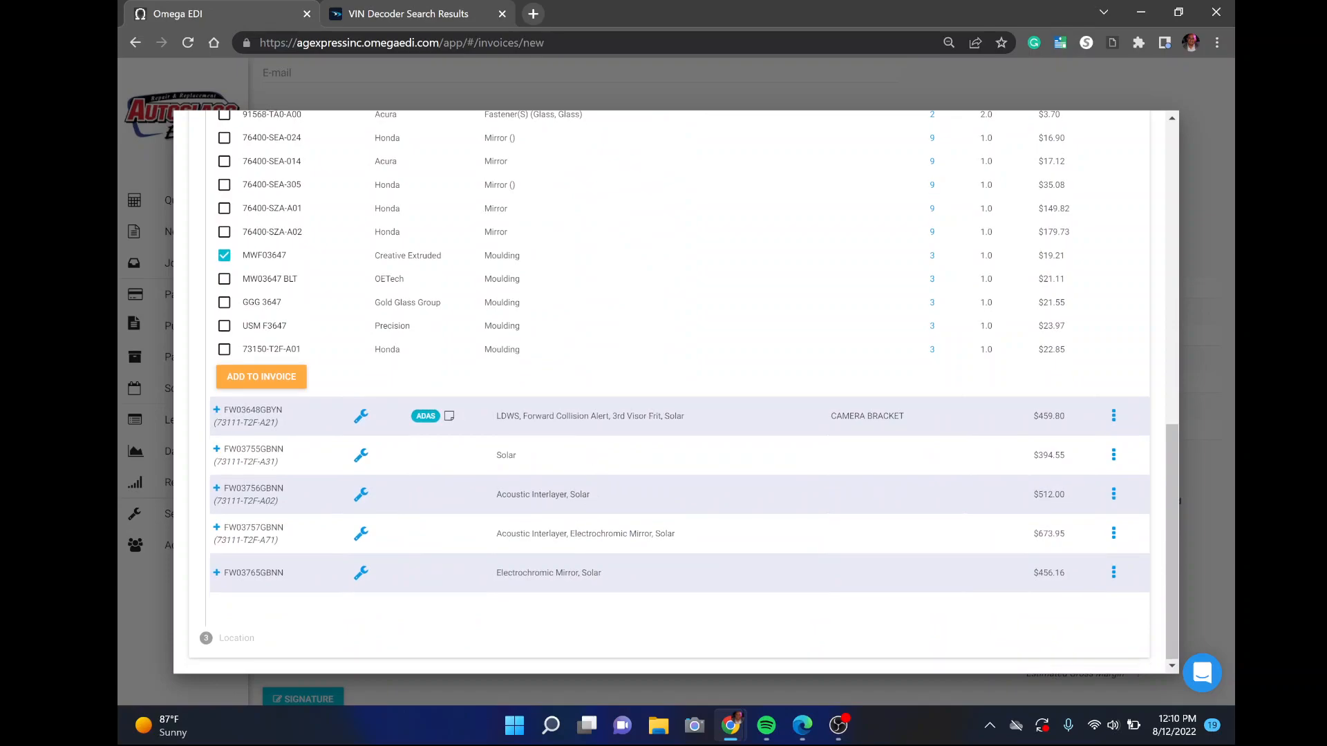
{"action": "left_click_drag", "start_coordinate": [496, 533], "coordinate": [660, 534]}
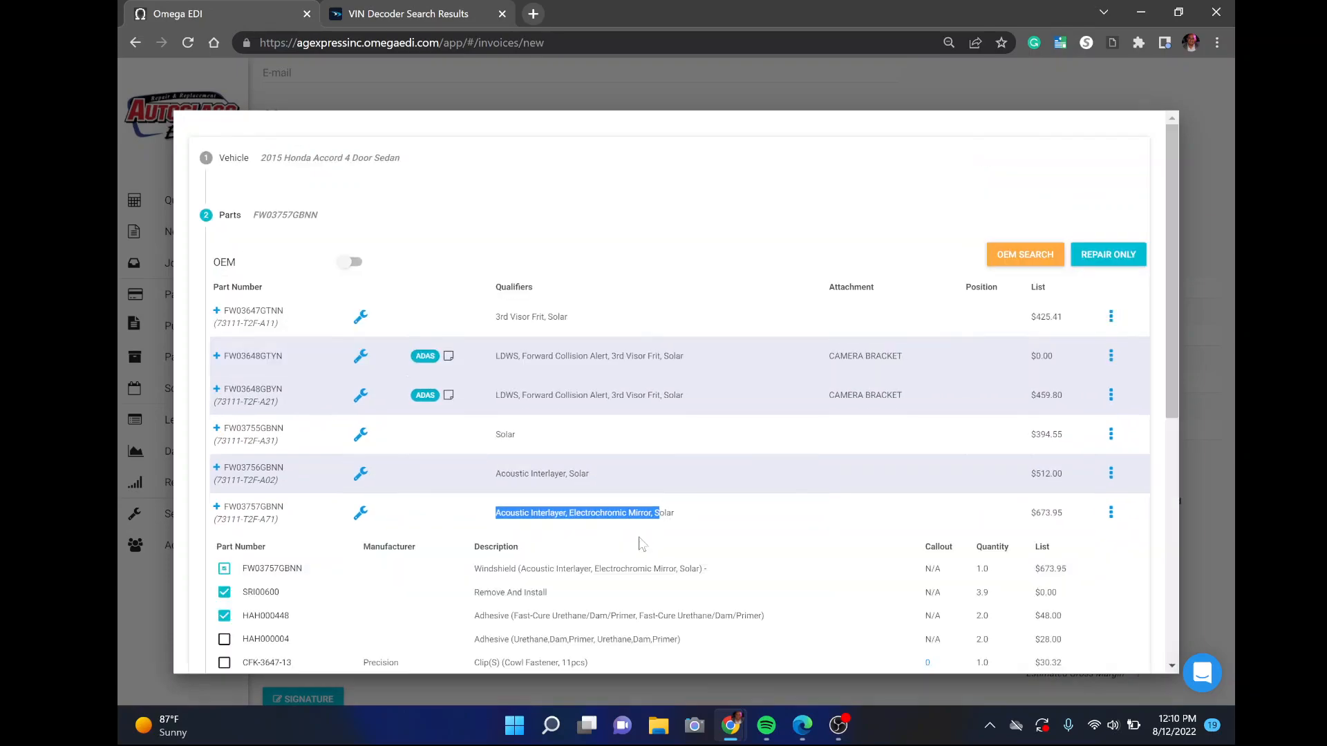
{"action": "scroll", "coordinate": [445, 545], "scroll_direction": "down", "scroll_amount": 5}
{"action": "scroll", "coordinate": [445, 545], "scroll_direction": "up", "scroll_amount": 5}
{"action": "scroll", "coordinate": [399, 414], "scroll_direction": "down", "scroll_amount": 2}
{"action": "scroll", "coordinate": [398, 414], "scroll_direction": "up", "scroll_amount": 2}
{"action": "left_click_drag", "start_coordinate": [241, 311], "coordinate": [260, 311]}
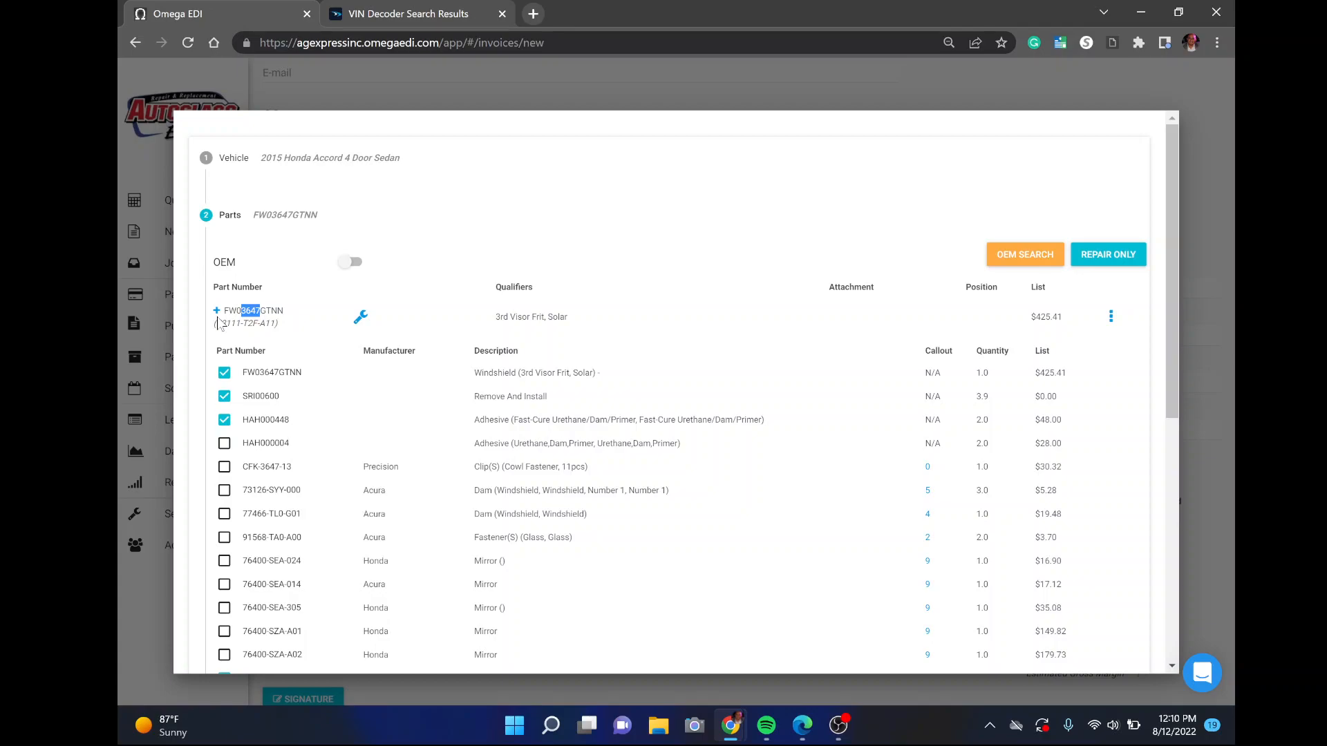
{"action": "scroll", "coordinate": [220, 322], "scroll_direction": "down", "scroll_amount": 1}
{"action": "scroll", "coordinate": [219, 320], "scroll_direction": "up", "scroll_amount": 1}
{"action": "scroll", "coordinate": [220, 320], "scroll_direction": "down", "scroll_amount": 1}
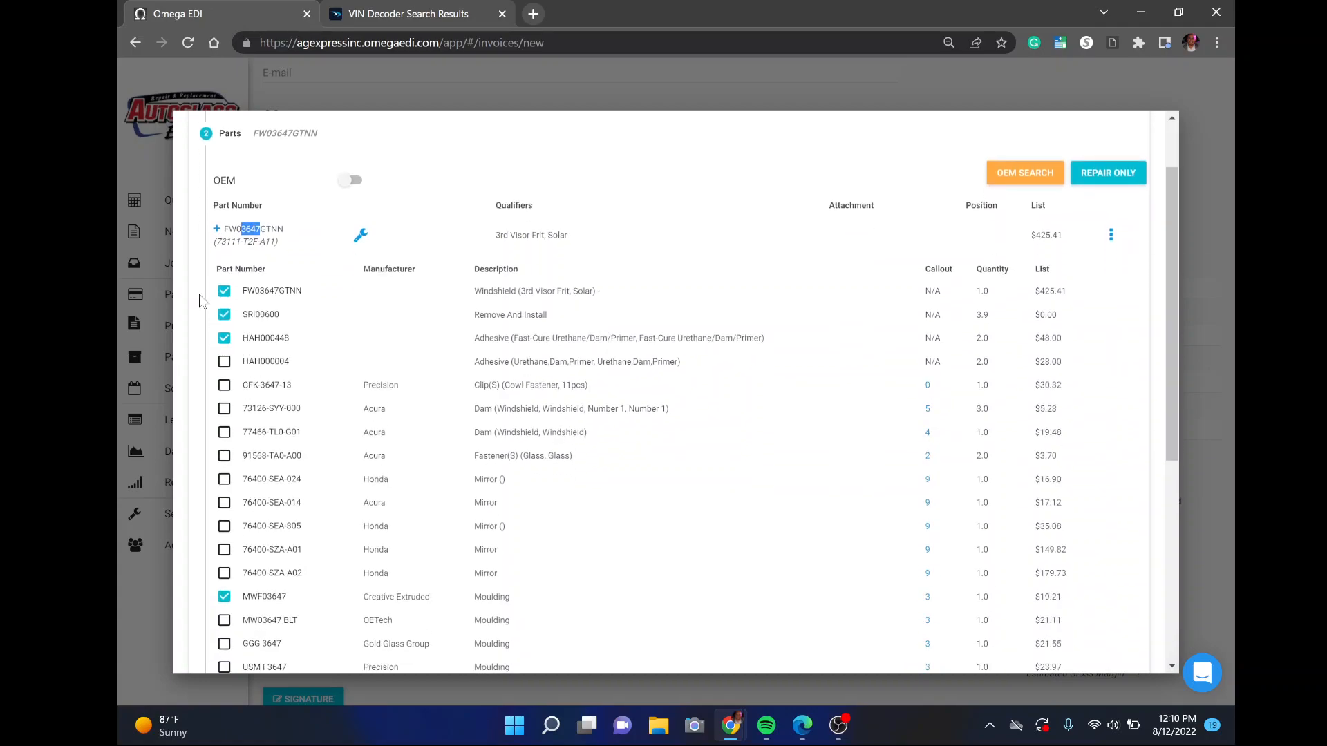
{"action": "left_click", "coordinate": [224, 362]}
{"action": "left_click", "coordinate": [225, 362]}
{"action": "scroll", "coordinate": [229, 395], "scroll_direction": "down", "scroll_amount": 2}
{"action": "scroll", "coordinate": [232, 401], "scroll_direction": "up", "scroll_amount": 2}
{"action": "left_click", "coordinate": [284, 240]}
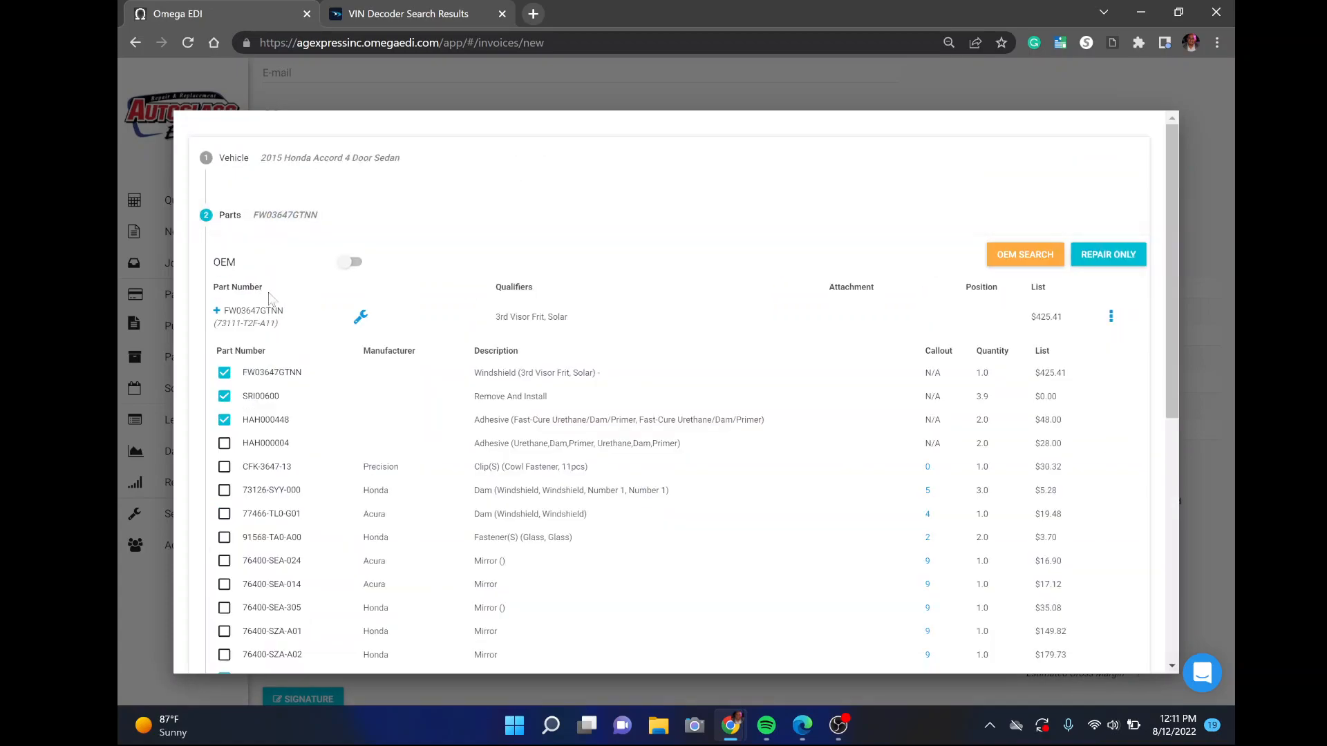
{"action": "scroll", "coordinate": [262, 339], "scroll_direction": "down", "scroll_amount": 2}
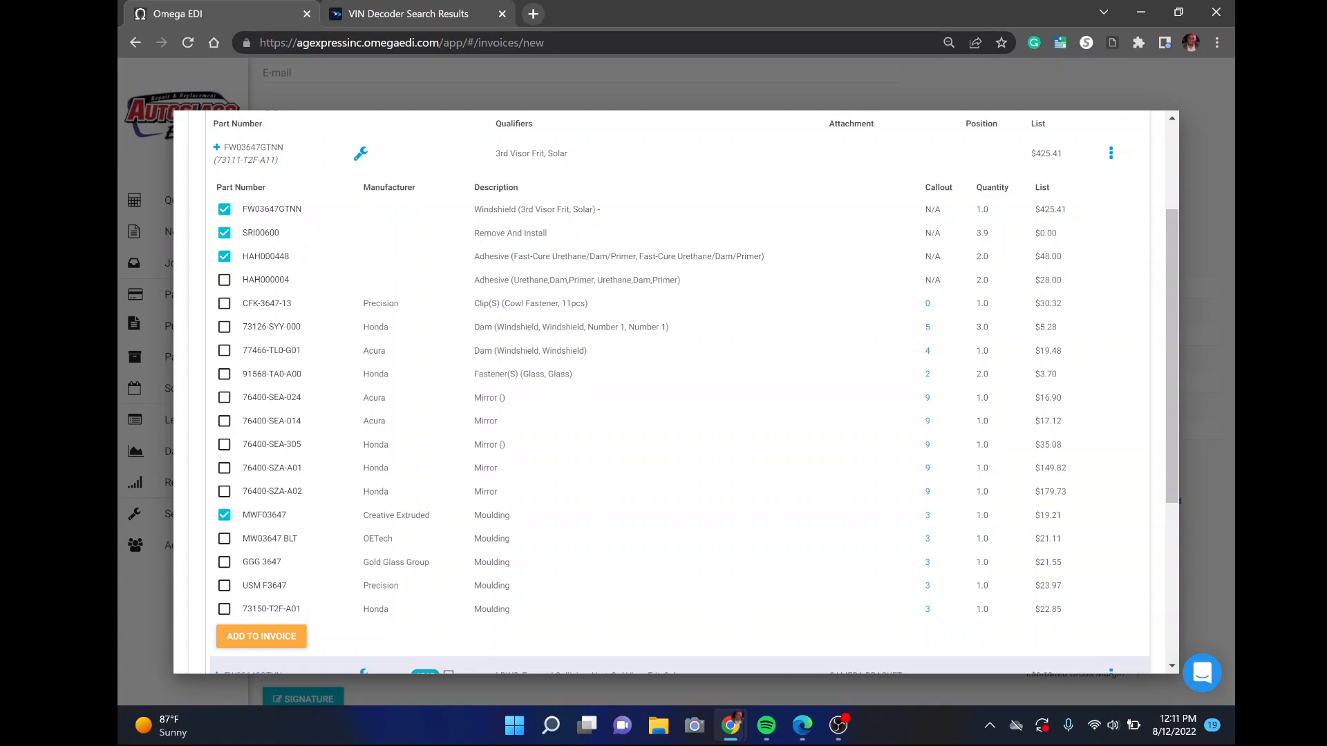
{"action": "left_click_drag", "start_coordinate": [473, 239], "coordinate": [556, 244]}
{"action": "left_click_drag", "start_coordinate": [475, 256], "coordinate": [747, 256]}
{"action": "left_click_drag", "start_coordinate": [578, 256], "coordinate": [672, 256]}
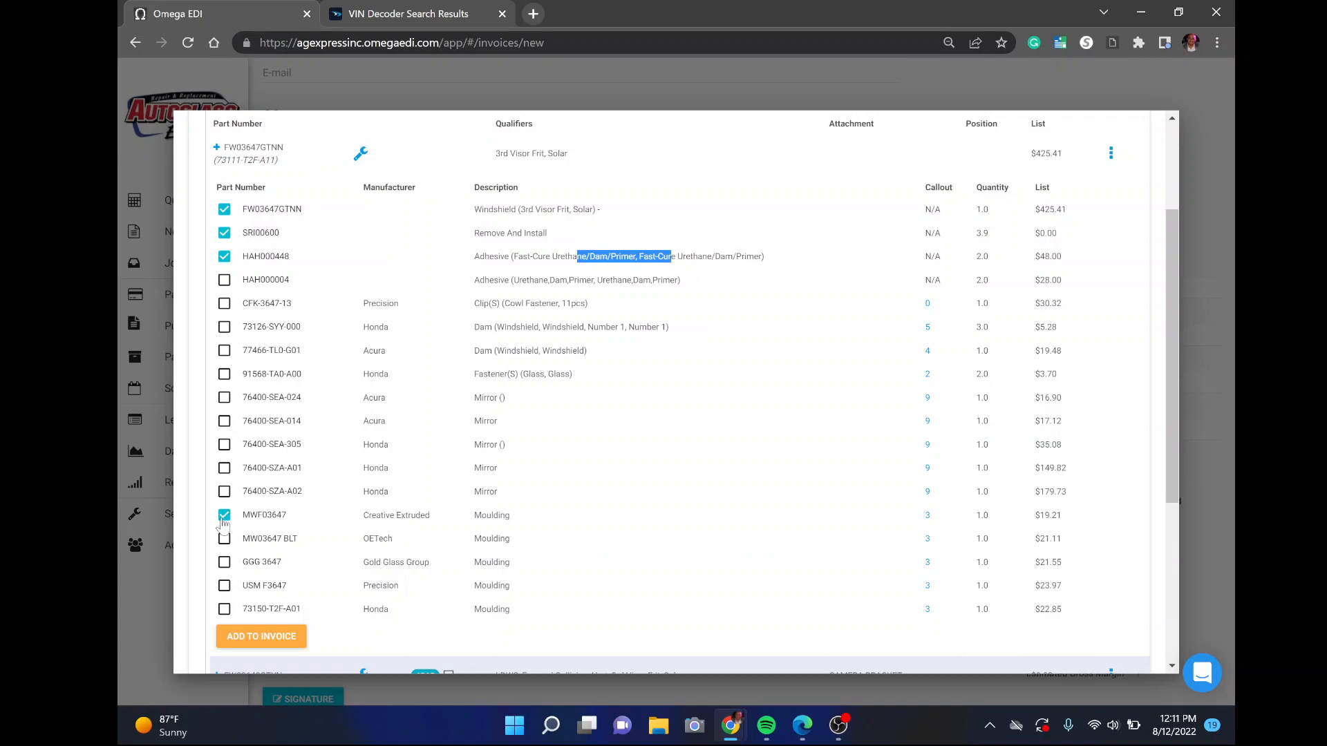
{"action": "left_click_drag", "start_coordinate": [514, 524], "coordinate": [273, 523]}
{"action": "scroll", "coordinate": [315, 497], "scroll_direction": "down", "scroll_amount": 1}
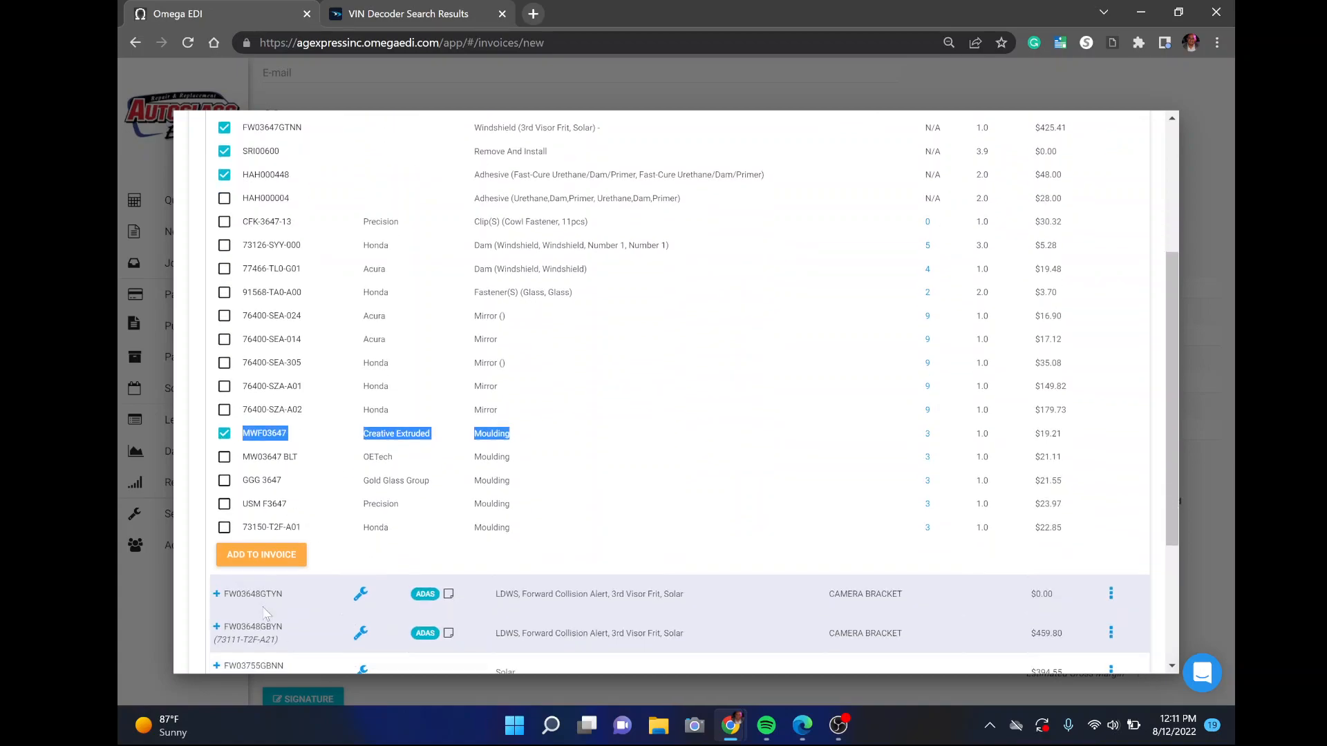
Add the checked kit items to the invoice, bringing the total to $356.08
{"action": "left_click", "coordinate": [262, 557]}
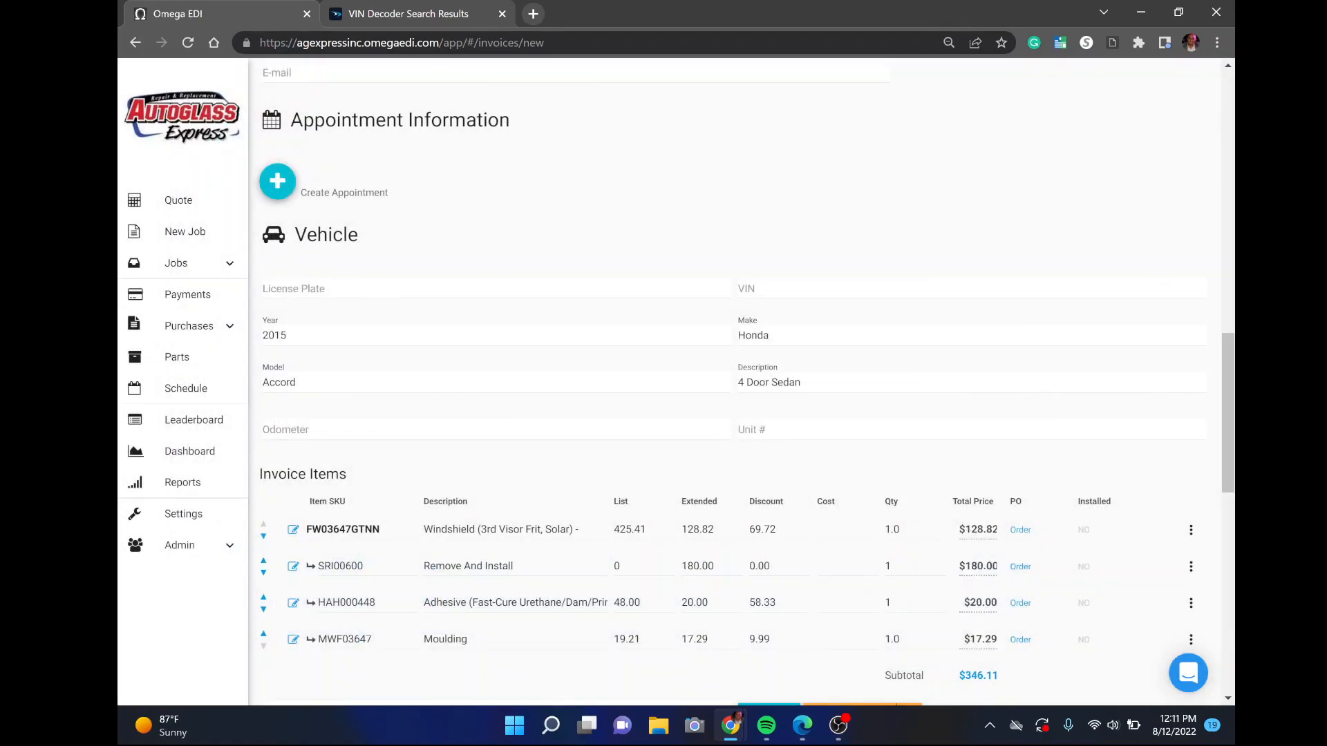
{"action": "scroll", "coordinate": [584, 417], "scroll_direction": "down", "scroll_amount": 4}
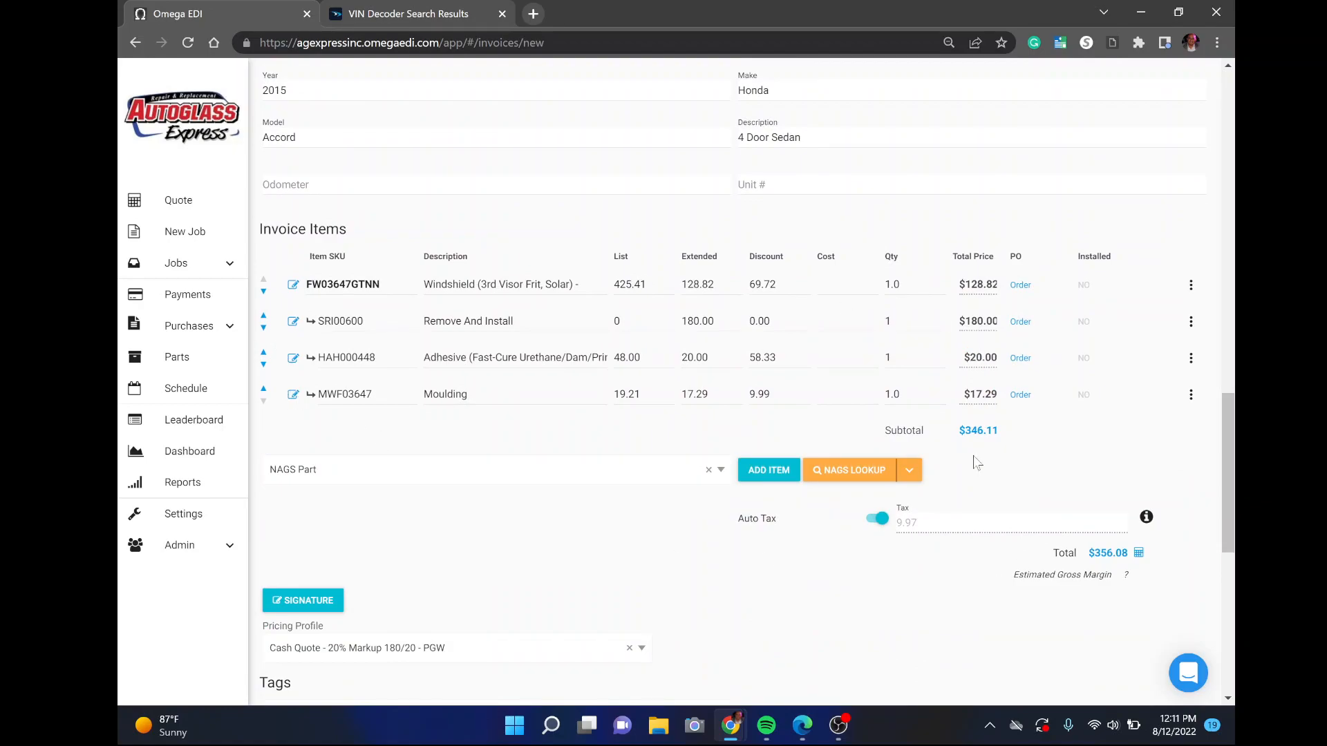
{"action": "left_click_drag", "start_coordinate": [1054, 553], "coordinate": [1158, 561]}
{"action": "left_click", "coordinate": [1099, 601]}
Highlight the windshield line's extended price of 128.82
{"action": "left_click_drag", "start_coordinate": [682, 284], "coordinate": [714, 285]}
{"action": "left_click", "coordinate": [715, 285]}
{"action": "left_click_drag", "start_coordinate": [715, 284], "coordinate": [681, 285]}
{"action": "left_click", "coordinate": [716, 284]}
{"action": "left_click_drag", "start_coordinate": [716, 285], "coordinate": [681, 285]}
{"action": "left_click", "coordinate": [1023, 285]}
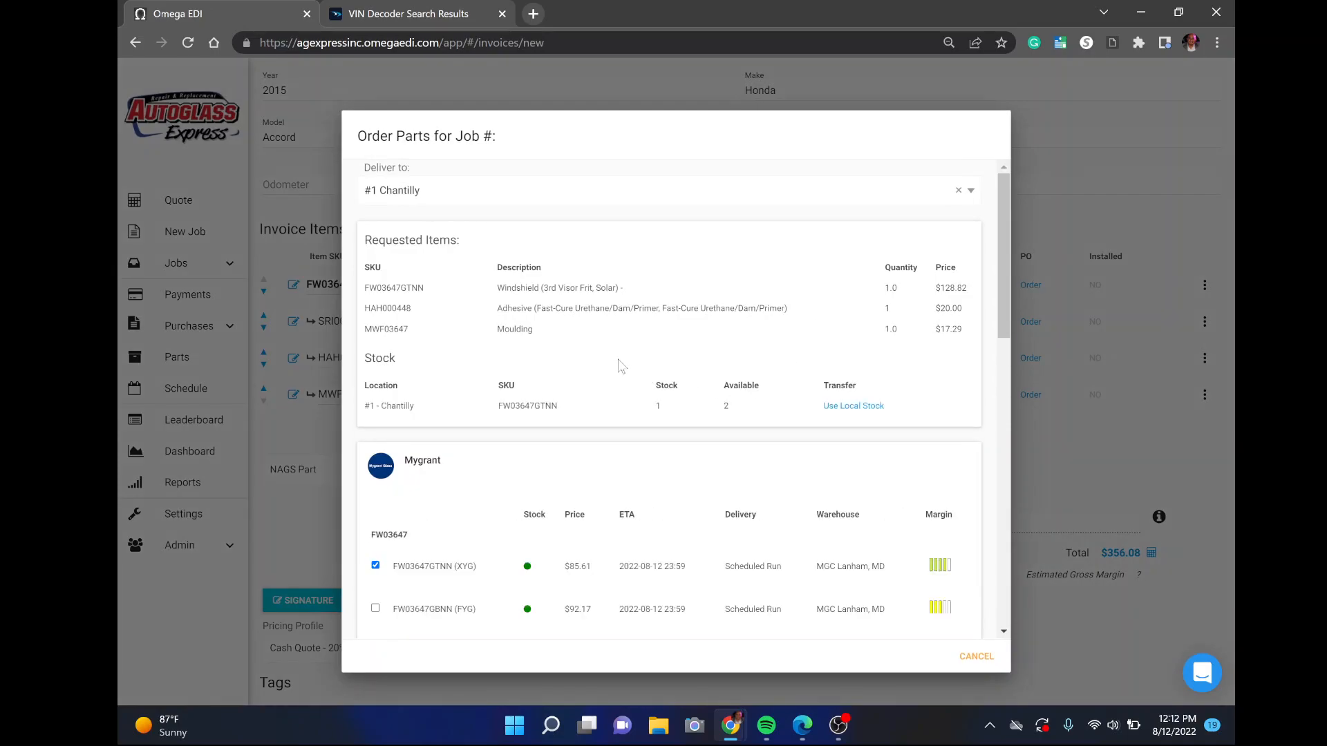
{"action": "scroll", "coordinate": [611, 366], "scroll_direction": "down", "scroll_amount": 4}
{"action": "scroll", "coordinate": [622, 374], "scroll_direction": "down", "scroll_amount": 5}
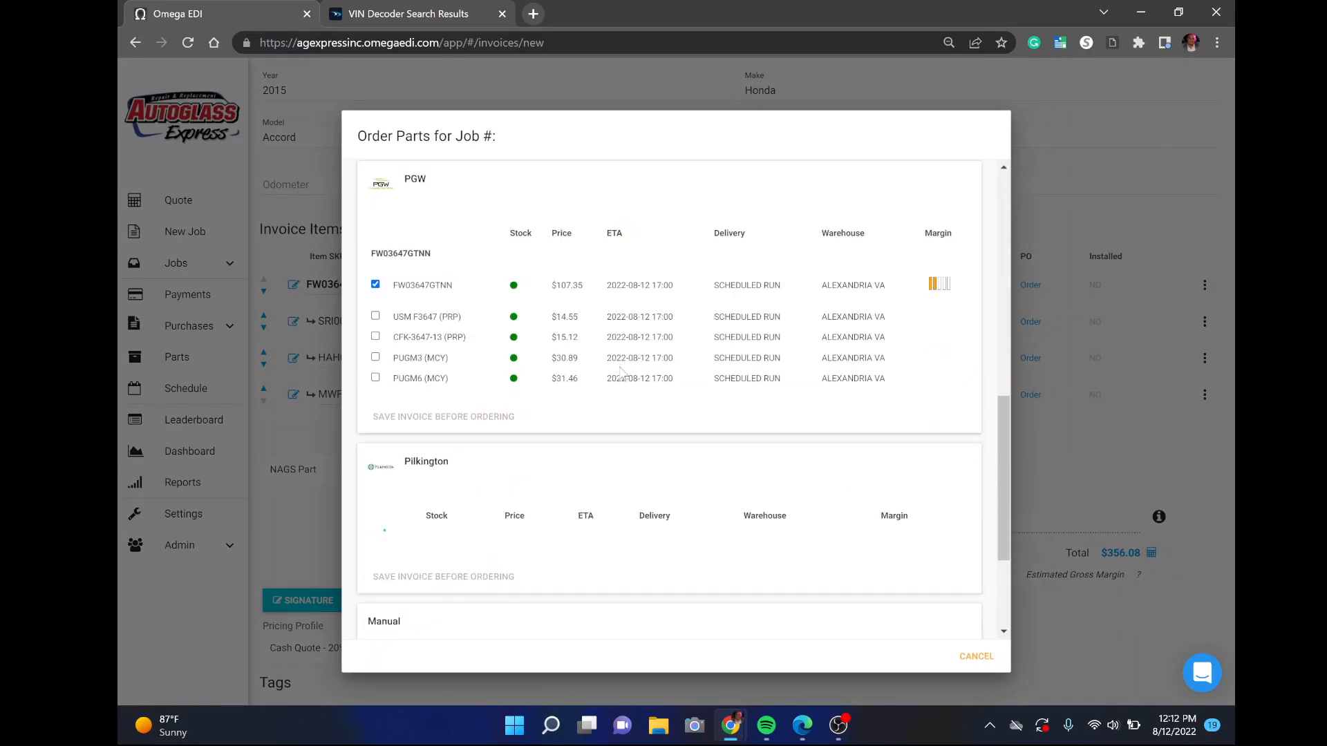
{"action": "scroll", "coordinate": [583, 499], "scroll_direction": "up", "scroll_amount": 12}
{"action": "scroll", "coordinate": [582, 499], "scroll_direction": "down", "scroll_amount": 6}
{"action": "scroll", "coordinate": [587, 373], "scroll_direction": "down", "scroll_amount": 2}
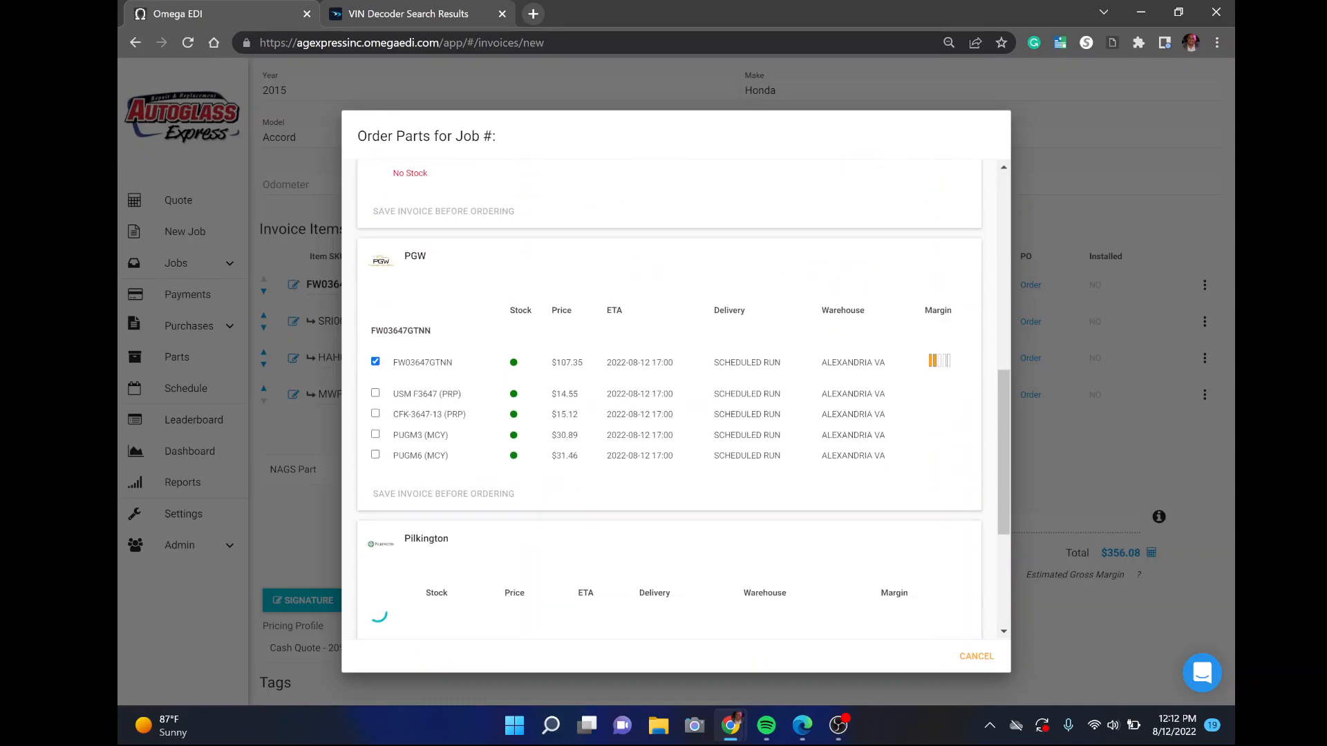
{"action": "left_click_drag", "start_coordinate": [584, 364], "coordinate": [551, 367]}
{"action": "scroll", "coordinate": [557, 356], "scroll_direction": "up", "scroll_amount": 3}
{"action": "scroll", "coordinate": [560, 348], "scroll_direction": "up", "scroll_amount": 1}
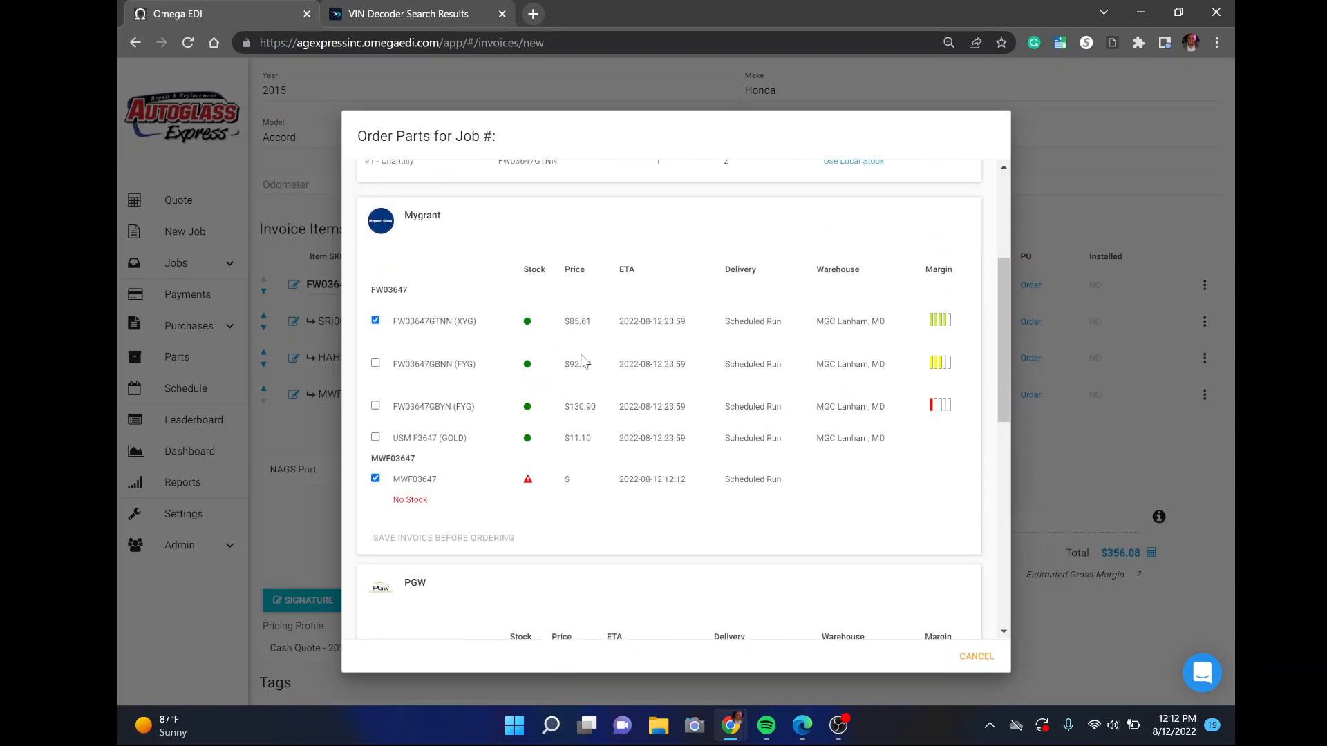
{"action": "left_click_drag", "start_coordinate": [592, 321], "coordinate": [550, 337]}
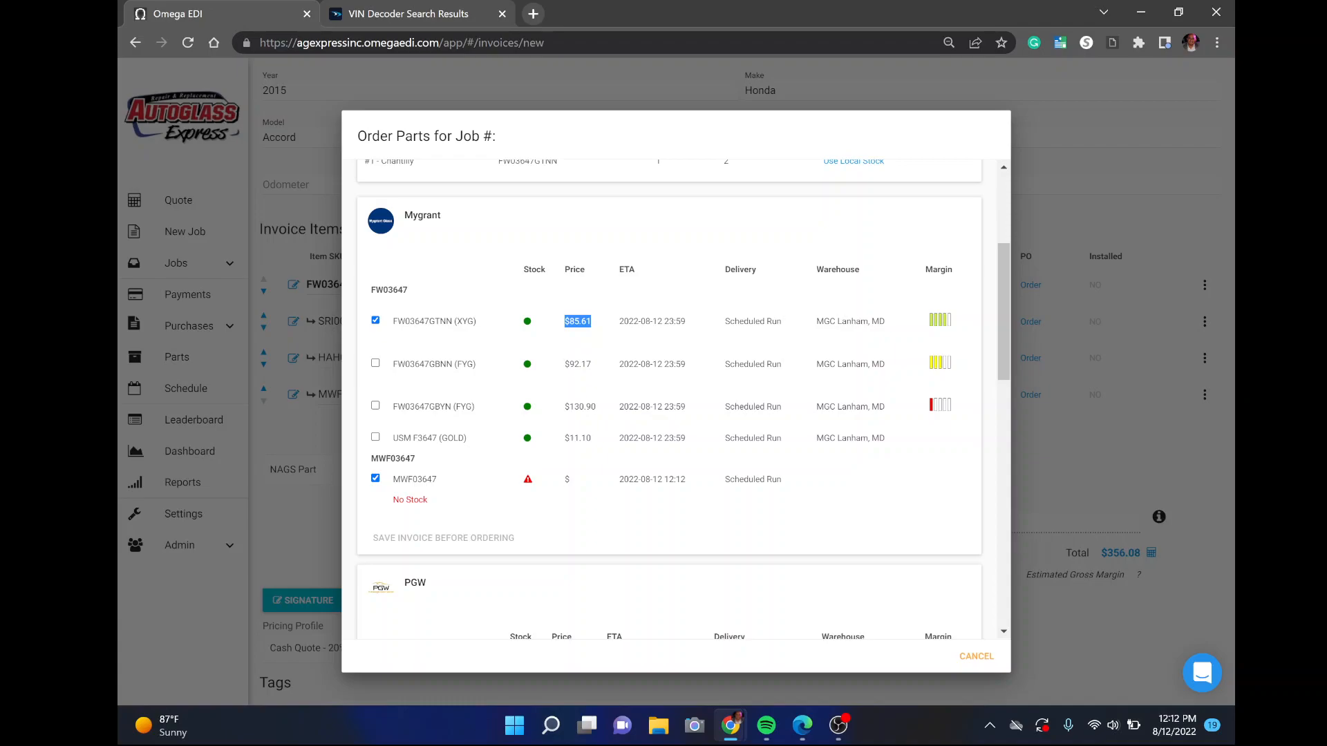
{"action": "scroll", "coordinate": [579, 383], "scroll_direction": "down", "scroll_amount": 10}
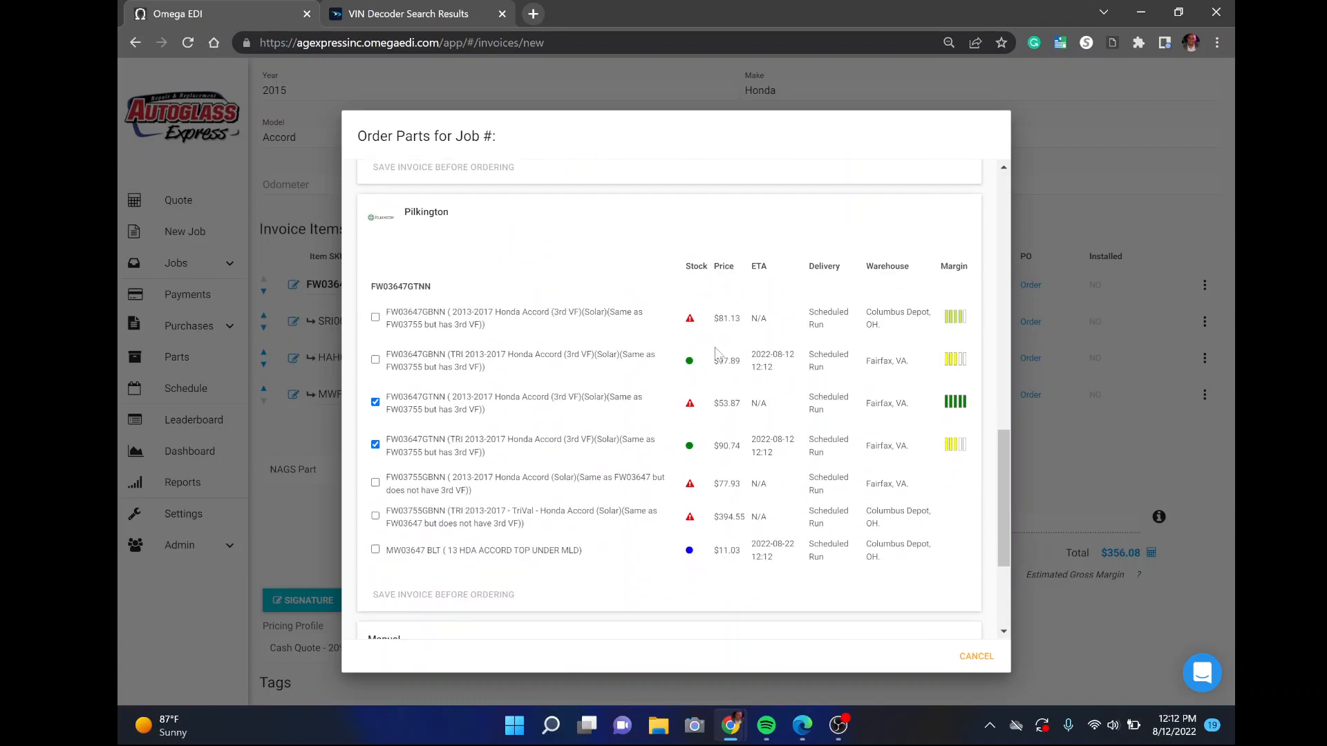
{"action": "left_click_drag", "start_coordinate": [713, 361], "coordinate": [743, 366]}
{"action": "scroll", "coordinate": [544, 413], "scroll_direction": "up", "scroll_amount": 5}
{"action": "scroll", "coordinate": [571, 418], "scroll_direction": "up", "scroll_amount": 4}
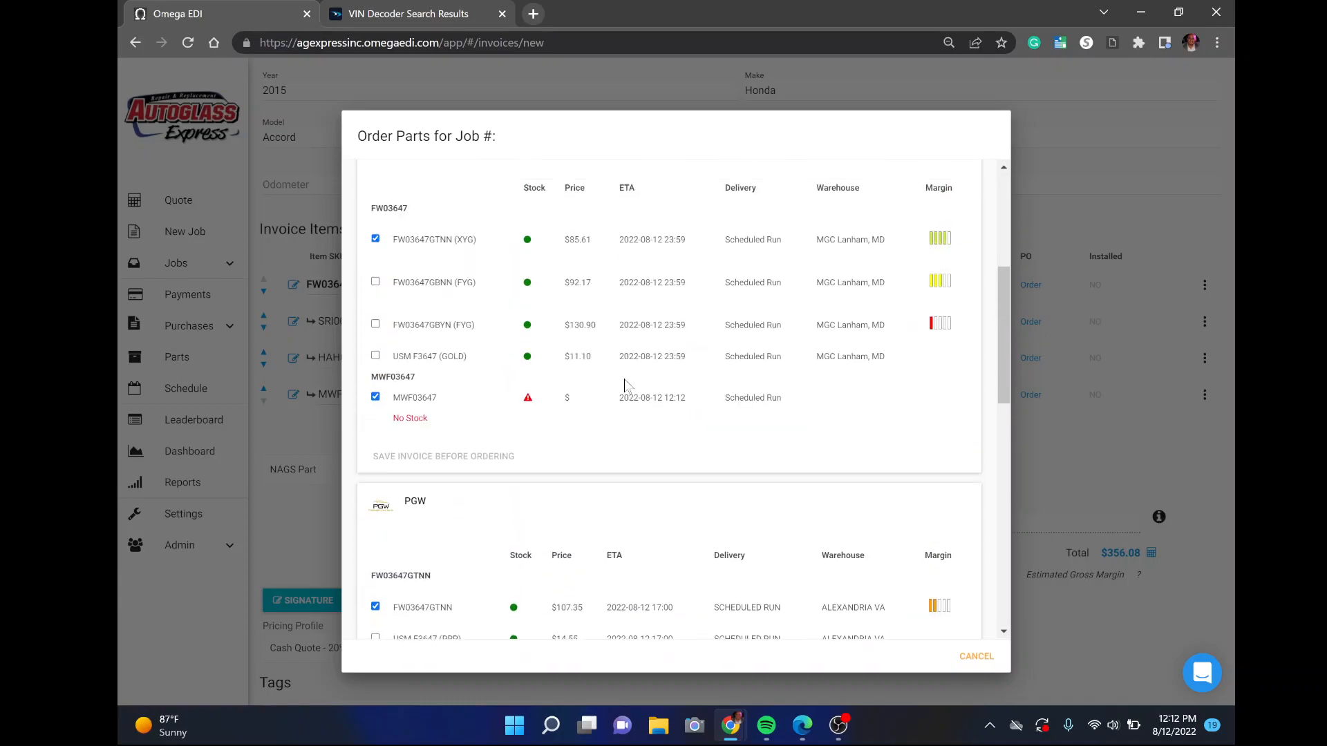
{"action": "left_click_drag", "start_coordinate": [618, 403], "coordinate": [562, 413]}
{"action": "left_click", "coordinate": [578, 419]}
{"action": "left_click", "coordinate": [588, 420]}
{"action": "left_click", "coordinate": [584, 423]}
{"action": "left_click", "coordinate": [578, 419]}
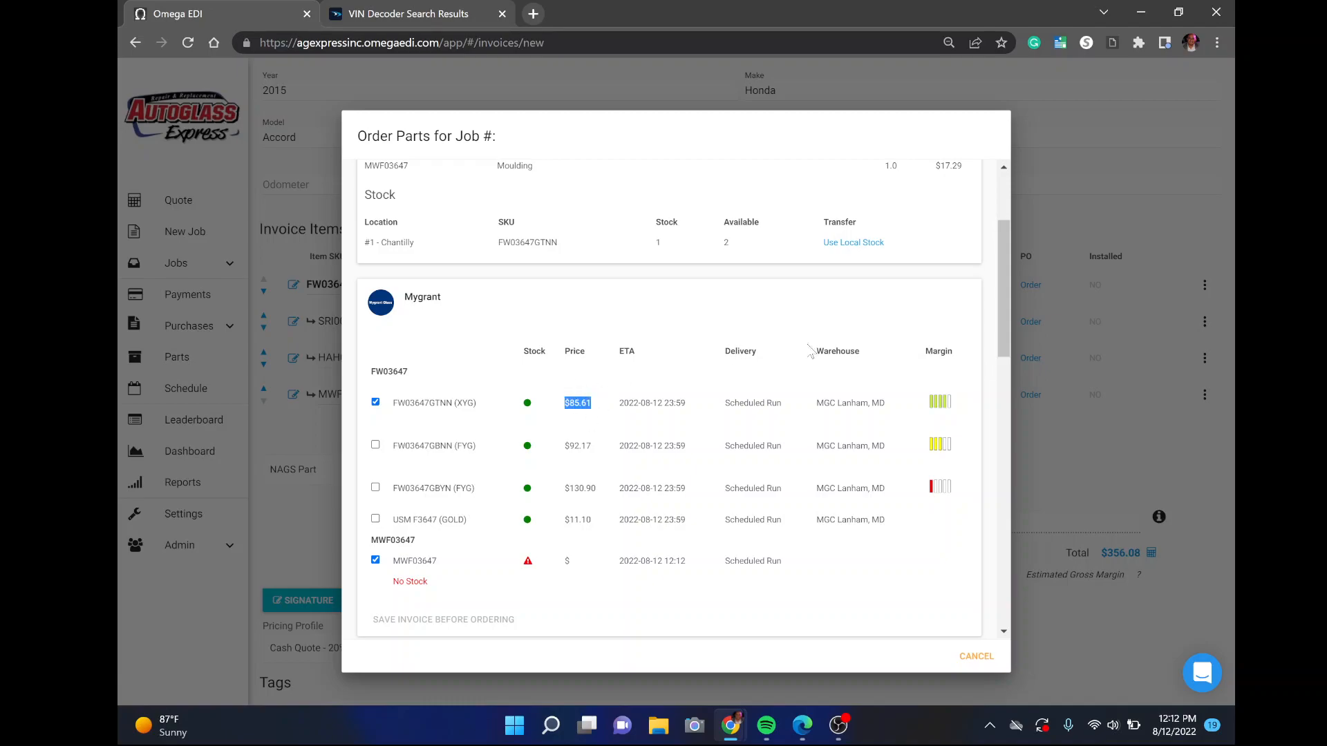
{"action": "left_click", "coordinate": [1105, 313]}
{"action": "left_click_drag", "start_coordinate": [717, 284], "coordinate": [681, 284]}
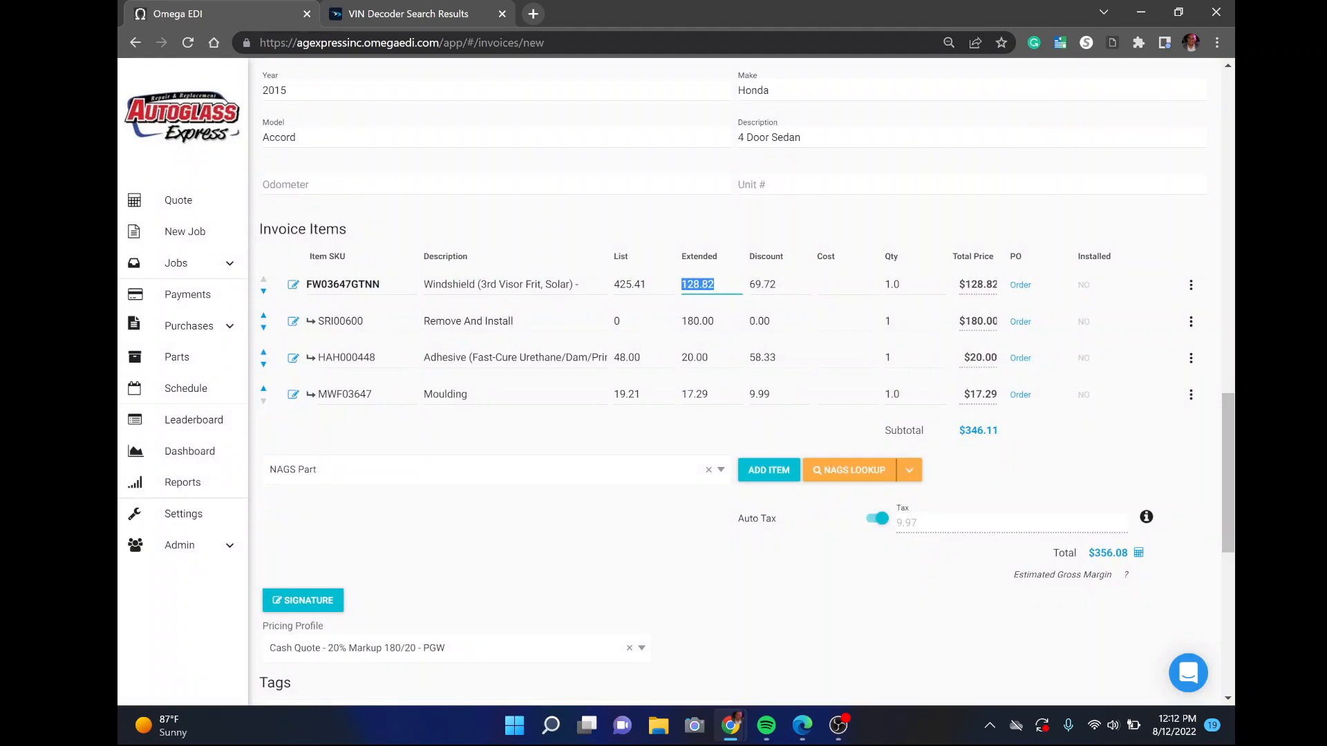
Change the windshield's extended price to 120.00, dropping the total to $346.73
{"action": "type", "text": "1.20"}
{"action": "type", "text": "00"}
{"action": "left_click", "coordinate": [708, 321]}
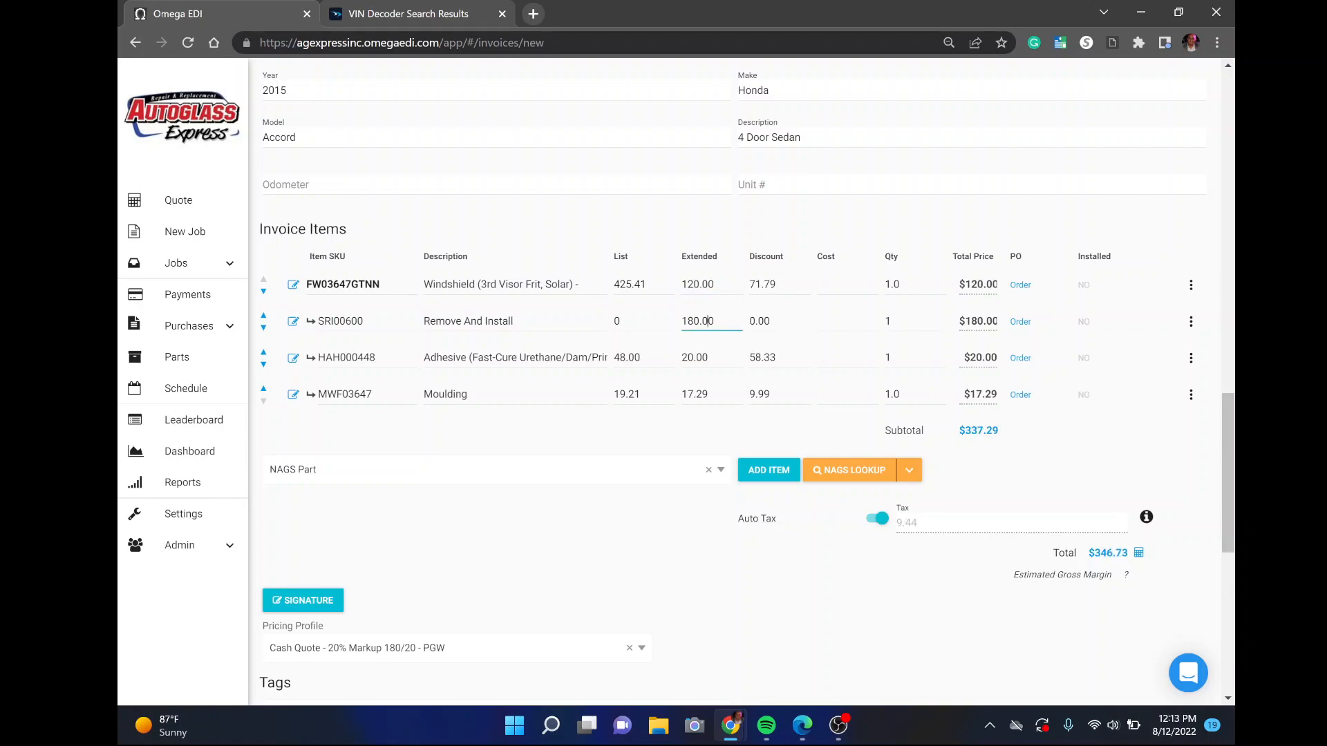
{"action": "left_click", "coordinate": [694, 284]}
Select the labor line's extended price of 180.00
{"action": "double_click", "coordinate": [698, 321]}
{"action": "left_click", "coordinate": [716, 321]}
{"action": "left_click_drag", "start_coordinate": [715, 321], "coordinate": [683, 333]}
{"action": "left_click", "coordinate": [714, 321]}
{"action": "double_click", "coordinate": [701, 321]}
{"action": "left_click", "coordinate": [714, 322]}
{"action": "left_click_drag", "start_coordinate": [715, 321], "coordinate": [679, 367]}
{"action": "left_click", "coordinate": [711, 358]}
Select the moulding's extended price 17.29 and highlight its list price 19.21
{"action": "double_click", "coordinate": [688, 395]}
{"action": "left_click", "coordinate": [688, 395]}
{"action": "left_click_drag", "start_coordinate": [709, 395], "coordinate": [676, 395]}
{"action": "key", "text": "shift+Right"}
{"action": "key", "text": "shift+Right"}
{"action": "left_click_drag", "start_coordinate": [710, 394], "coordinate": [678, 395]}
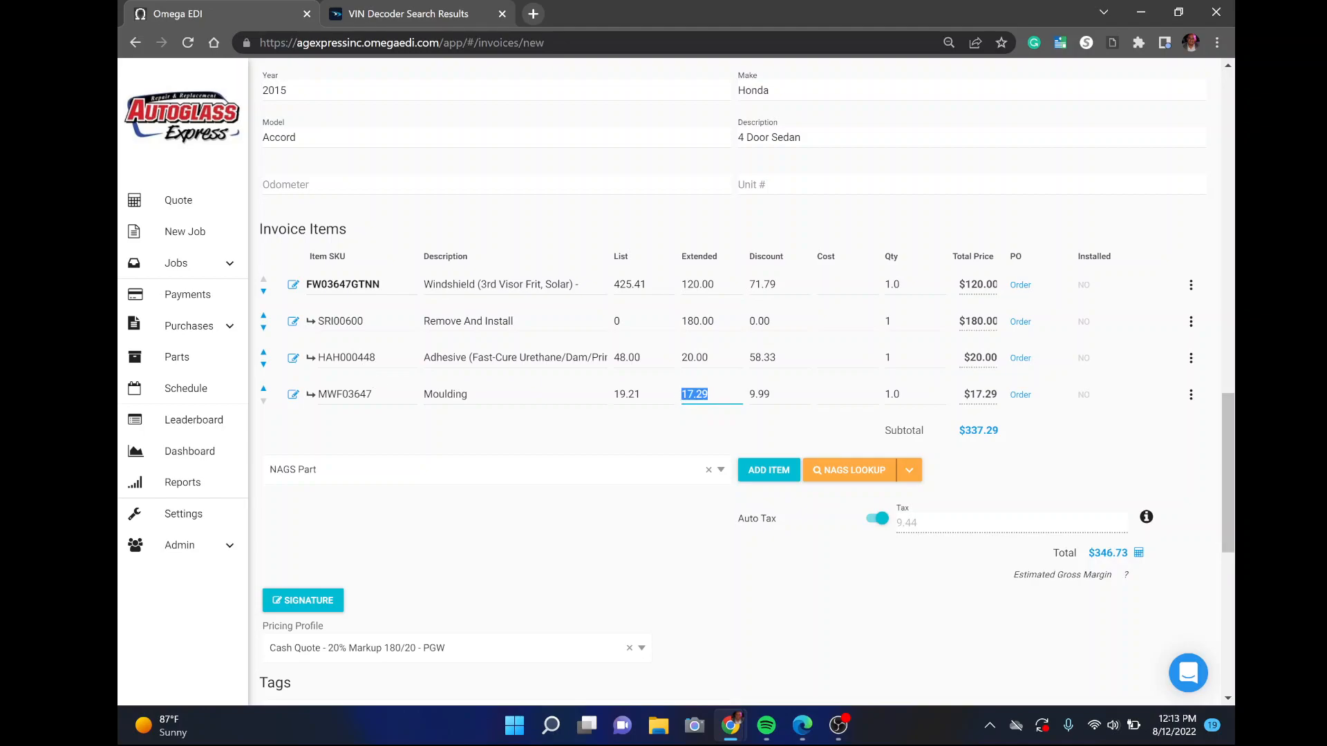
{"action": "left_click", "coordinate": [609, 399]}
{"action": "left_click_drag", "start_coordinate": [643, 396], "coordinate": [613, 401]}
{"action": "left_click", "coordinate": [642, 396]}
Set the MWF03647 moulding's extended price to 5, then remove the moulding line
{"action": "double_click", "coordinate": [346, 394]}
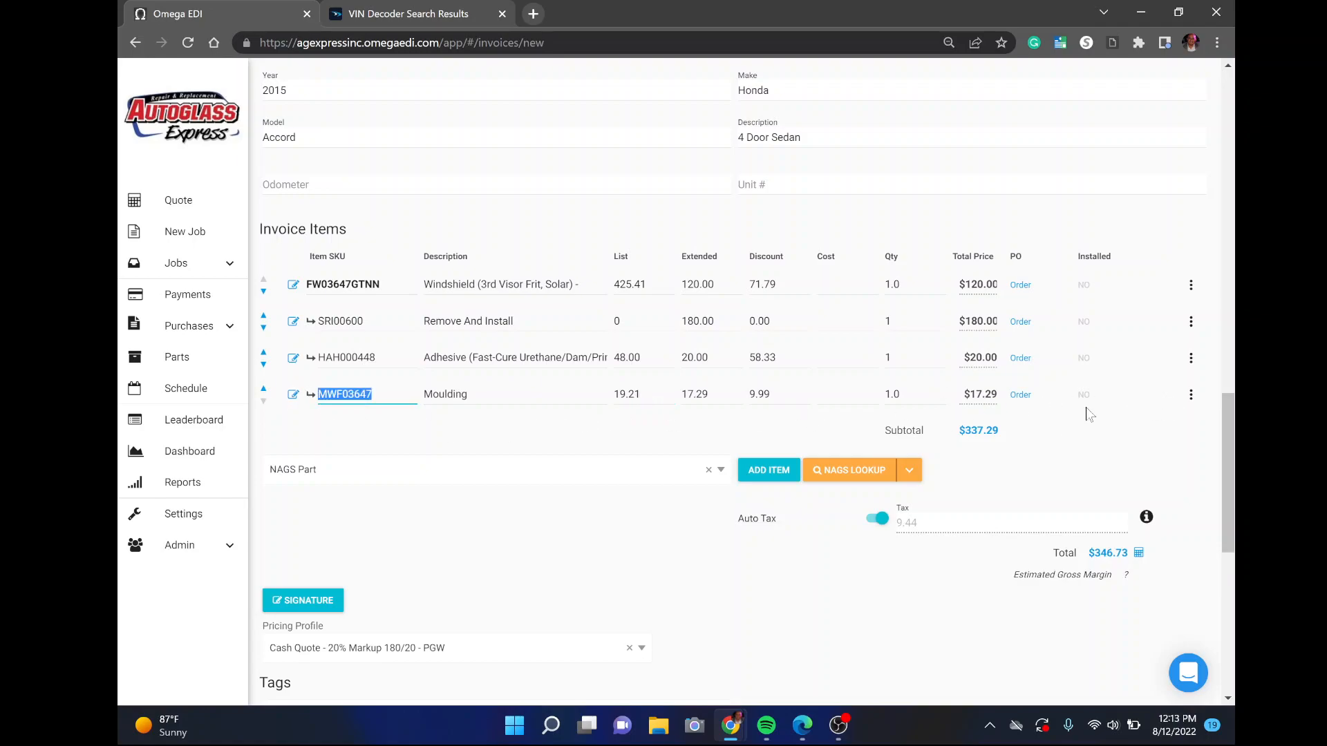
{"action": "double_click", "coordinate": [766, 395]}
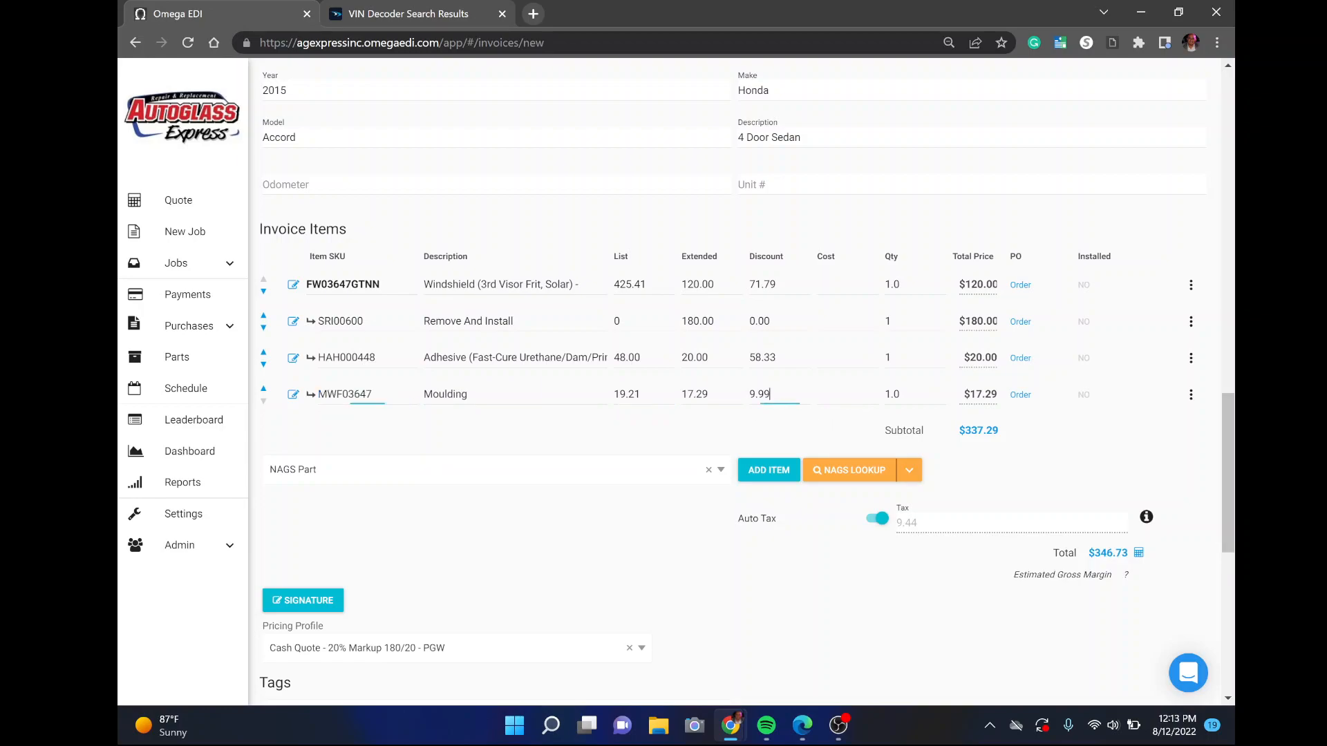
{"action": "double_click", "coordinate": [699, 395]}
{"action": "type", "text": "5"}
{"action": "left_click", "coordinate": [1197, 399]}
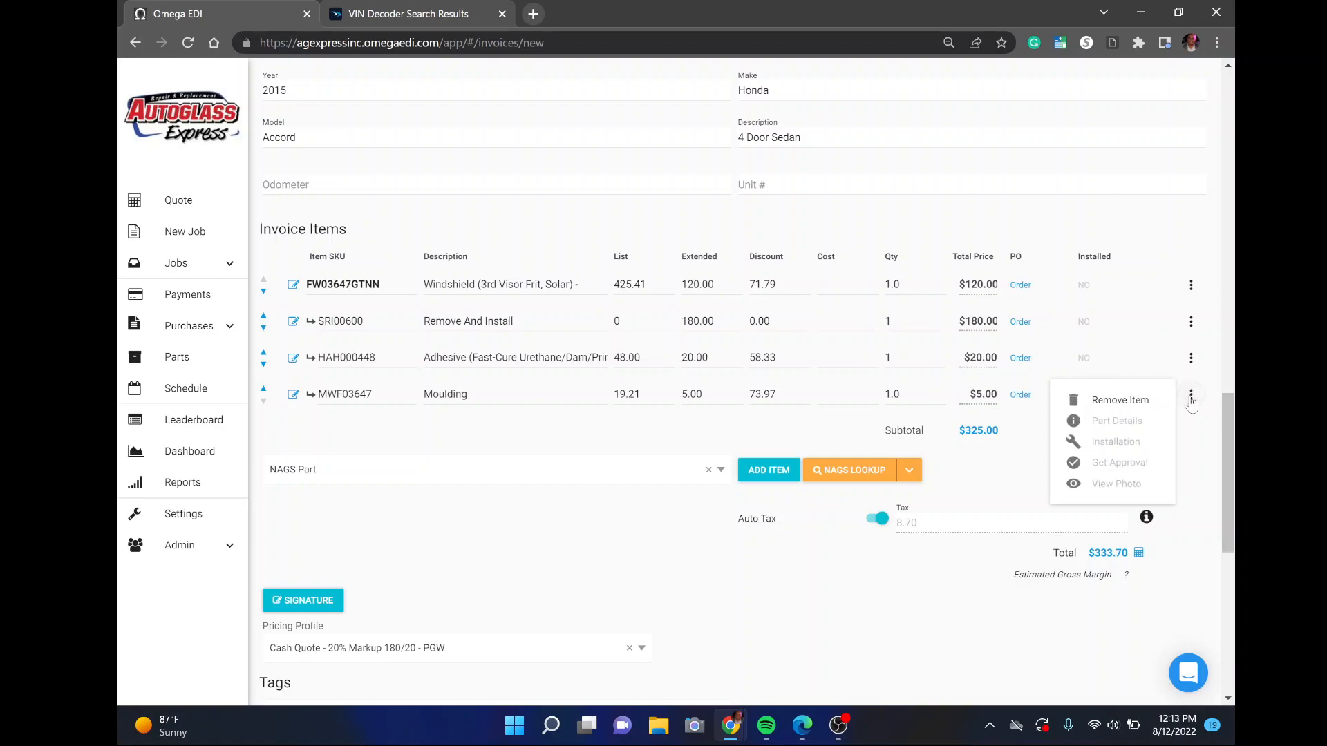
{"action": "left_click", "coordinate": [1120, 400]}
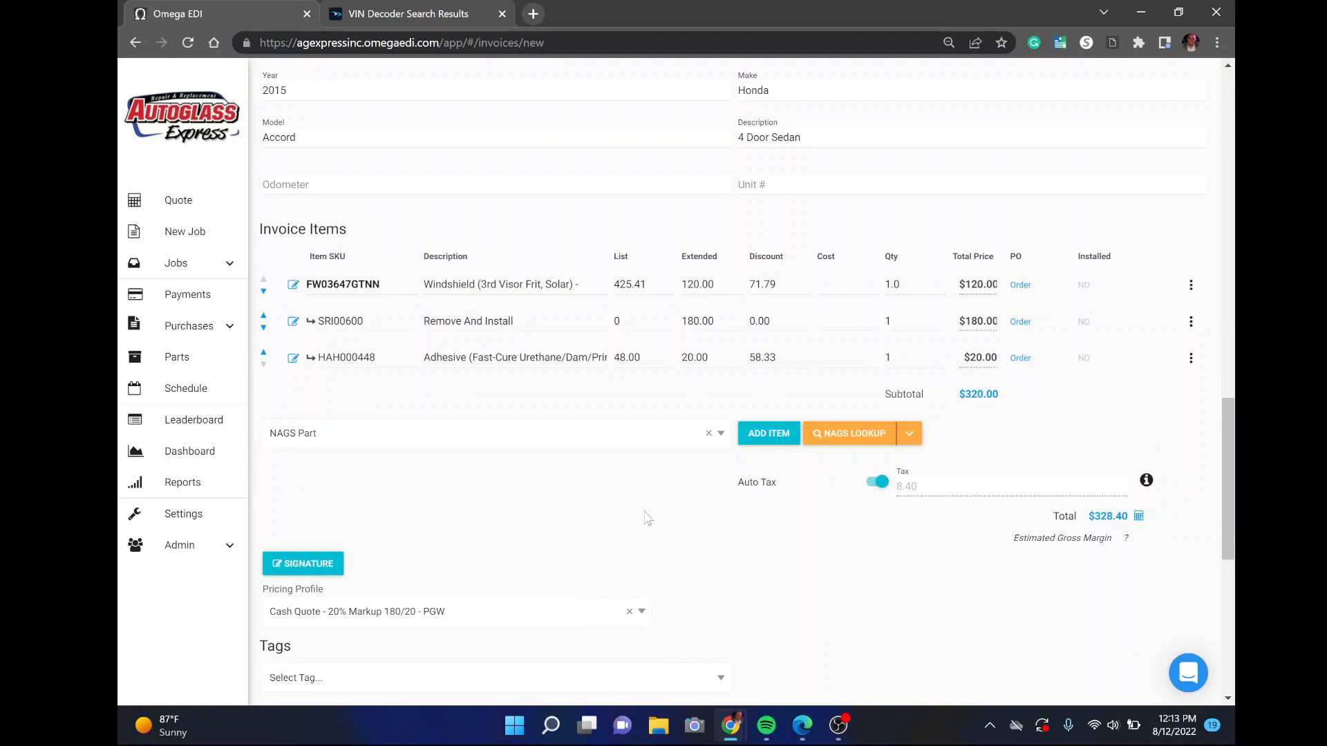
{"action": "scroll", "coordinate": [735, 490], "scroll_direction": "down", "scroll_amount": 1}
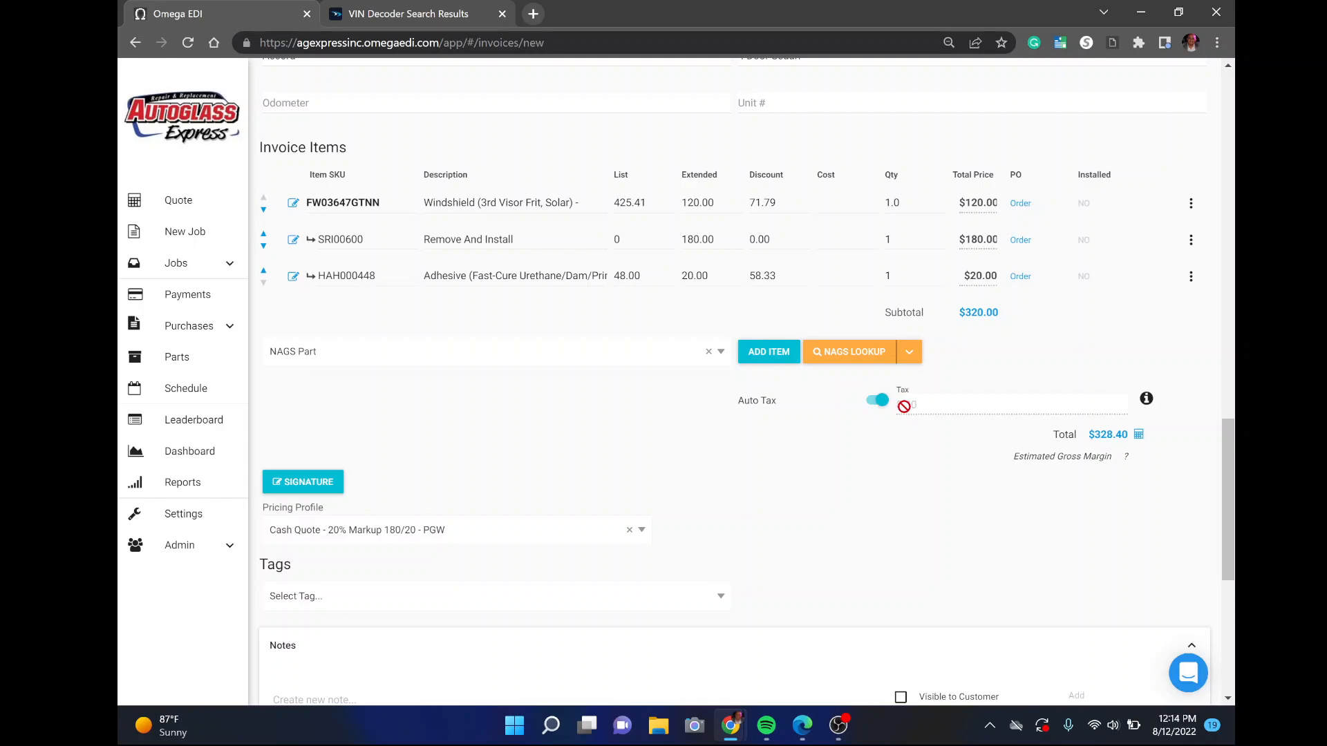
{"action": "left_click", "coordinate": [877, 401]}
{"action": "left_click_drag", "start_coordinate": [928, 406], "coordinate": [845, 407]}
{"action": "type", "text": "0.00"}
{"action": "left_click", "coordinate": [988, 373]}
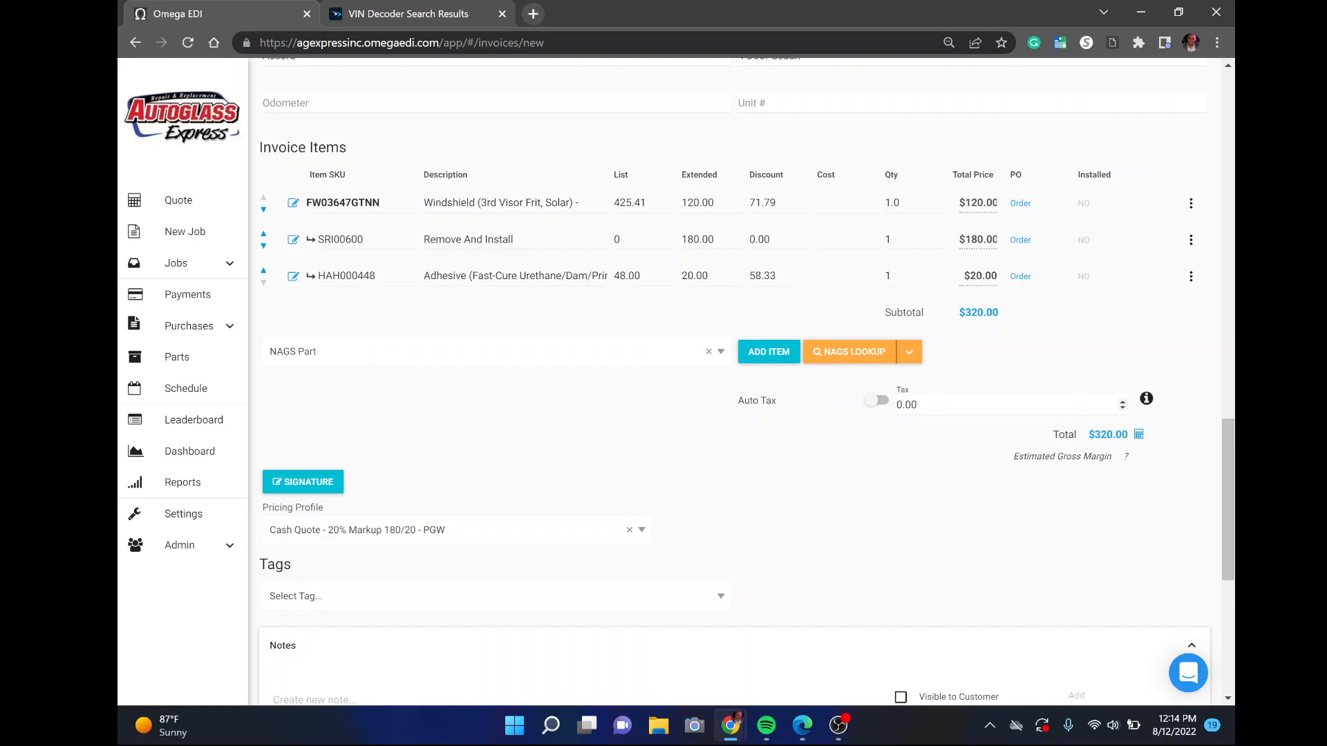
{"action": "left_click", "coordinate": [877, 406]}
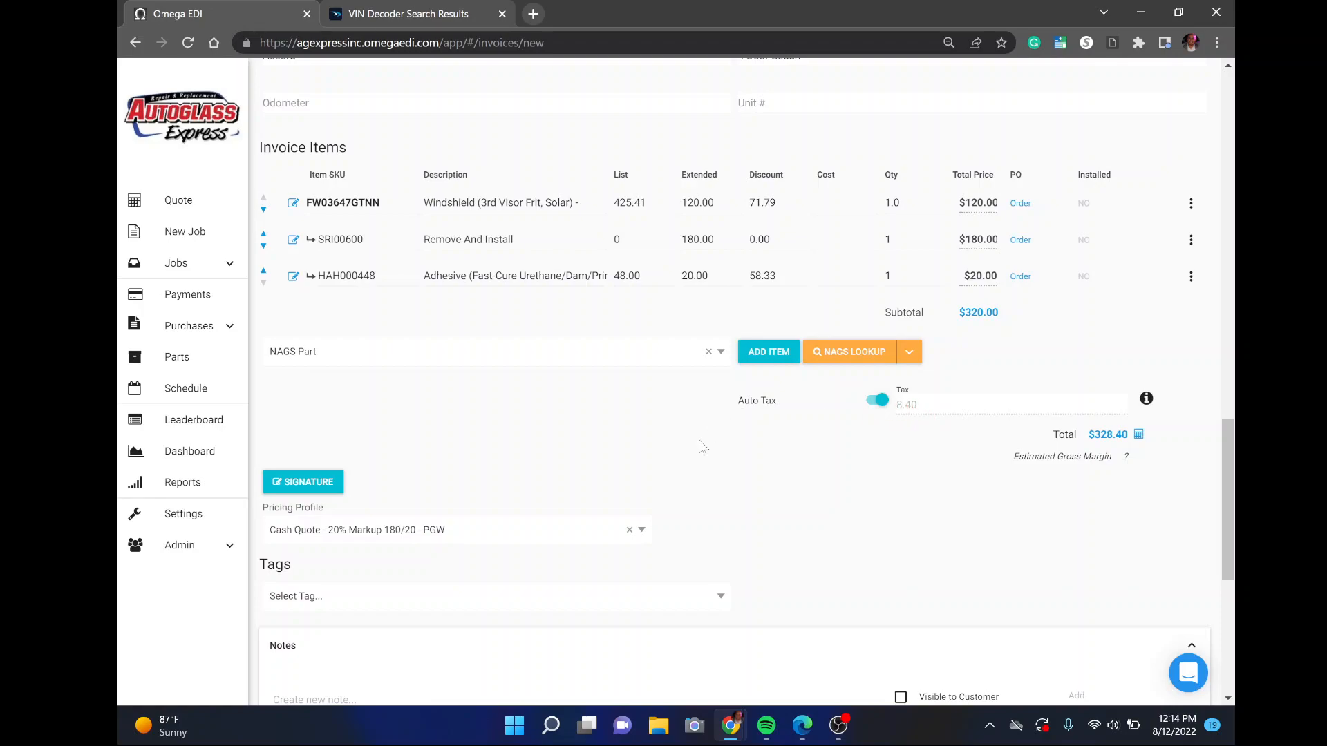
{"action": "scroll", "coordinate": [634, 477], "scroll_direction": "up", "scroll_amount": 4}
{"action": "scroll", "coordinate": [853, 525], "scroll_direction": "down", "scroll_amount": 4}
Enter the customer's first name and telephone number in the Customer section
{"action": "scroll", "coordinate": [556, 523], "scroll_direction": "up", "scroll_amount": 6}
{"action": "scroll", "coordinate": [325, 352], "scroll_direction": "up", "scroll_amount": 6}
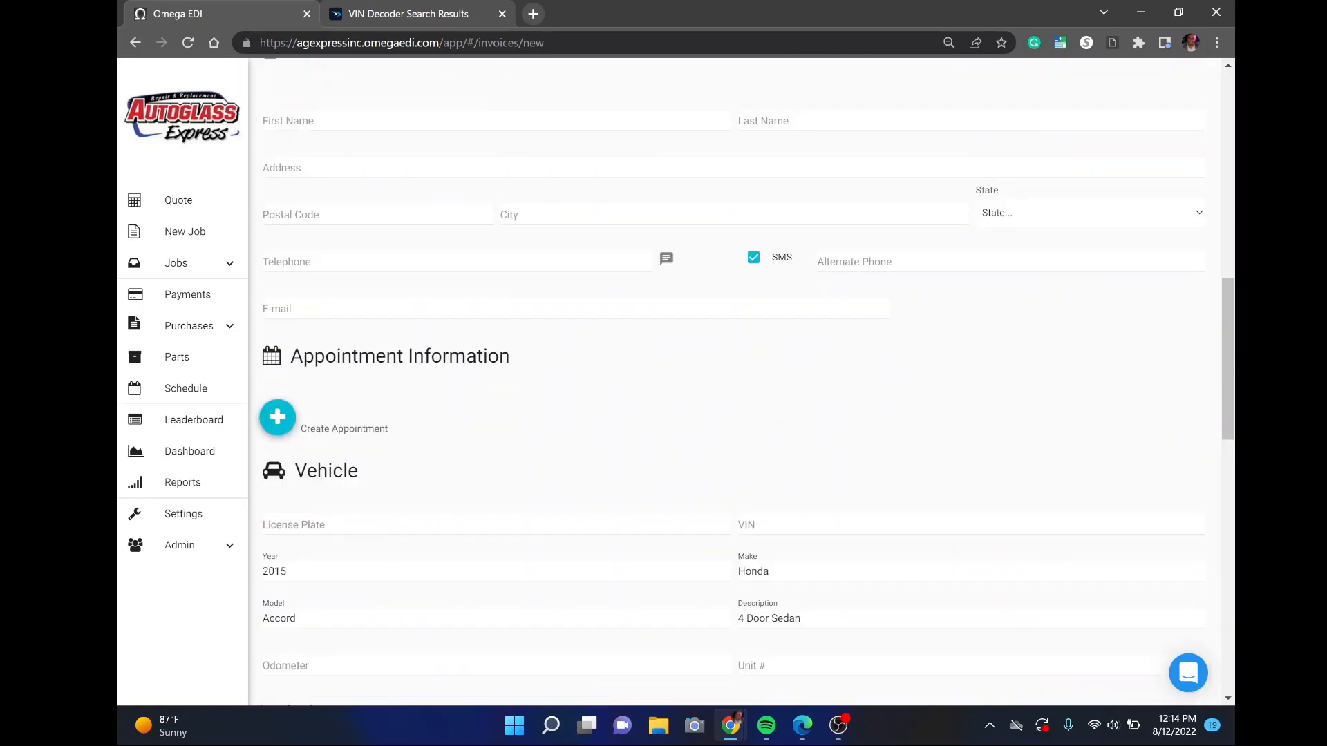
{"action": "left_click", "coordinate": [325, 375]}
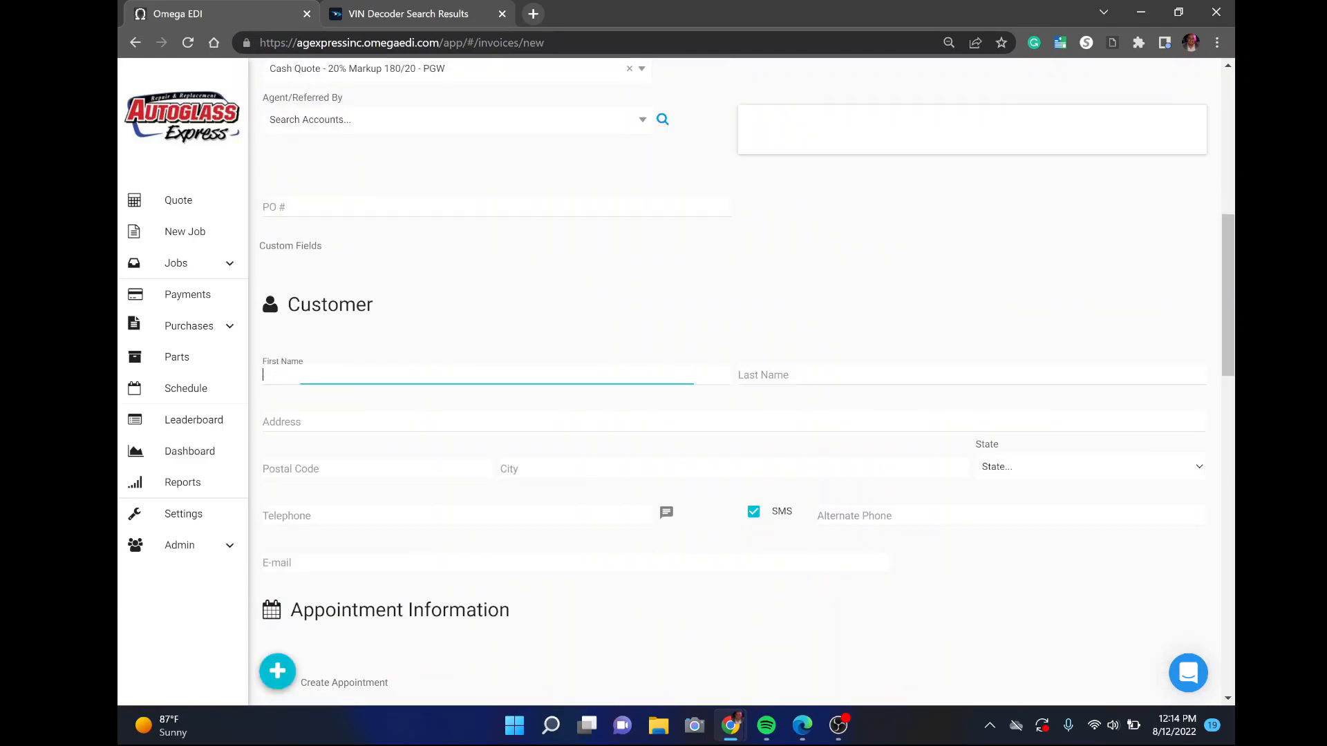
{"action": "type", "text": "Joe"}
{"action": "left_click", "coordinate": [332, 515]}
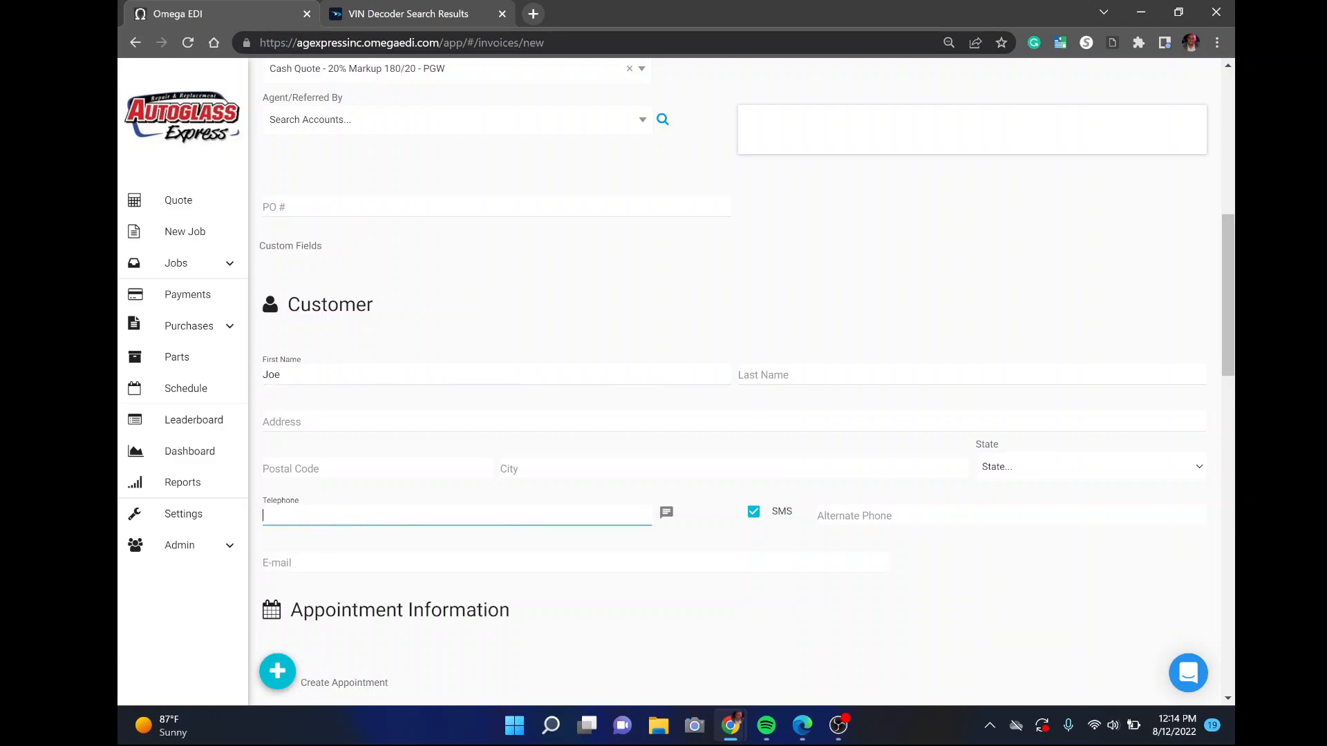
{"action": "left_click", "coordinate": [459, 338]}
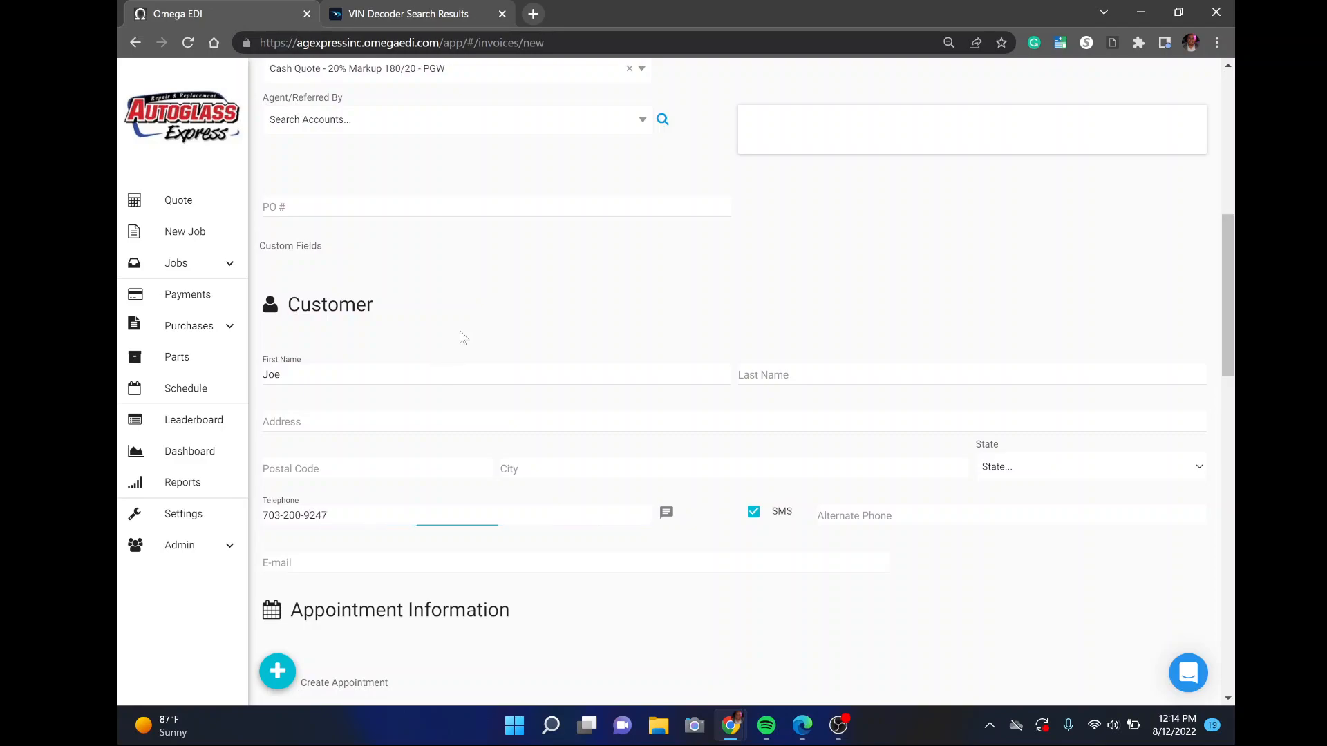
Save the quote so it appears in the jobs list as job 11466
{"action": "scroll", "coordinate": [577, 484], "scroll_direction": "down", "scroll_amount": 2}
{"action": "scroll", "coordinate": [578, 484], "scroll_direction": "down", "scroll_amount": 5}
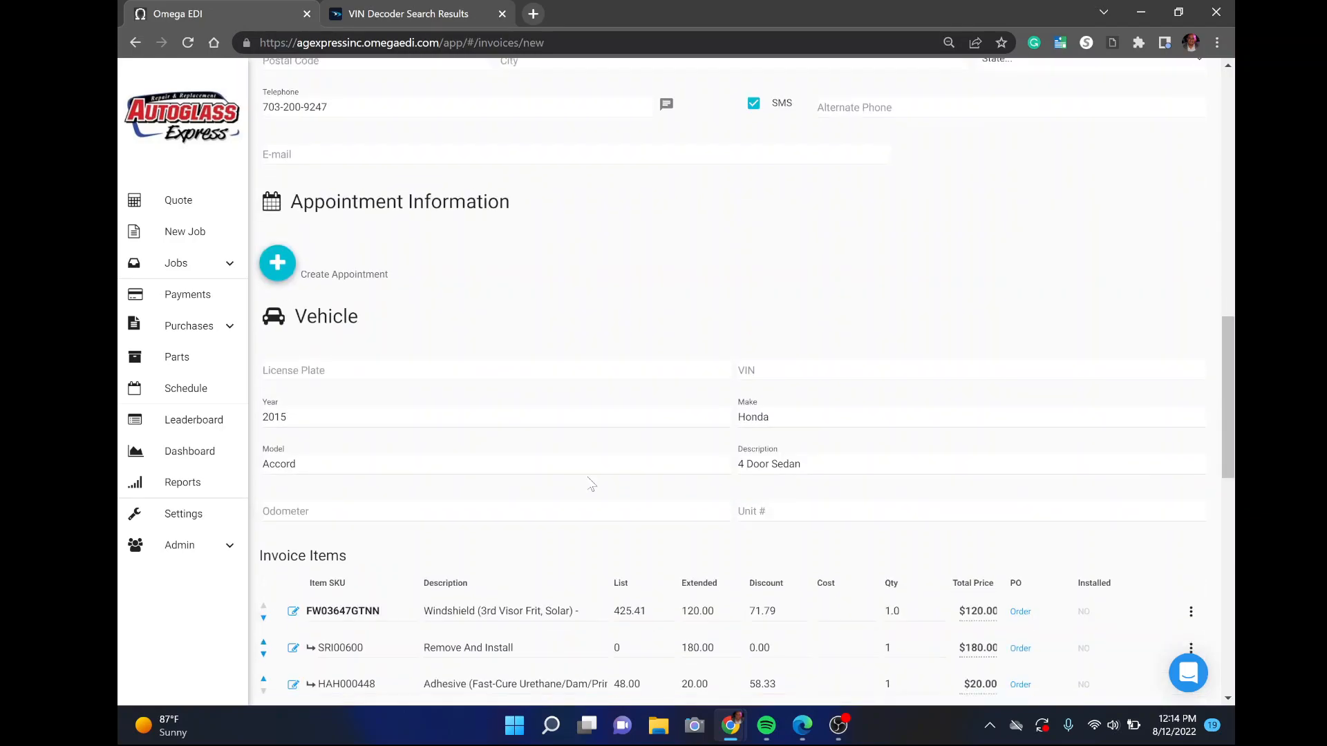
{"action": "scroll", "coordinate": [734, 442], "scroll_direction": "down", "scroll_amount": 7}
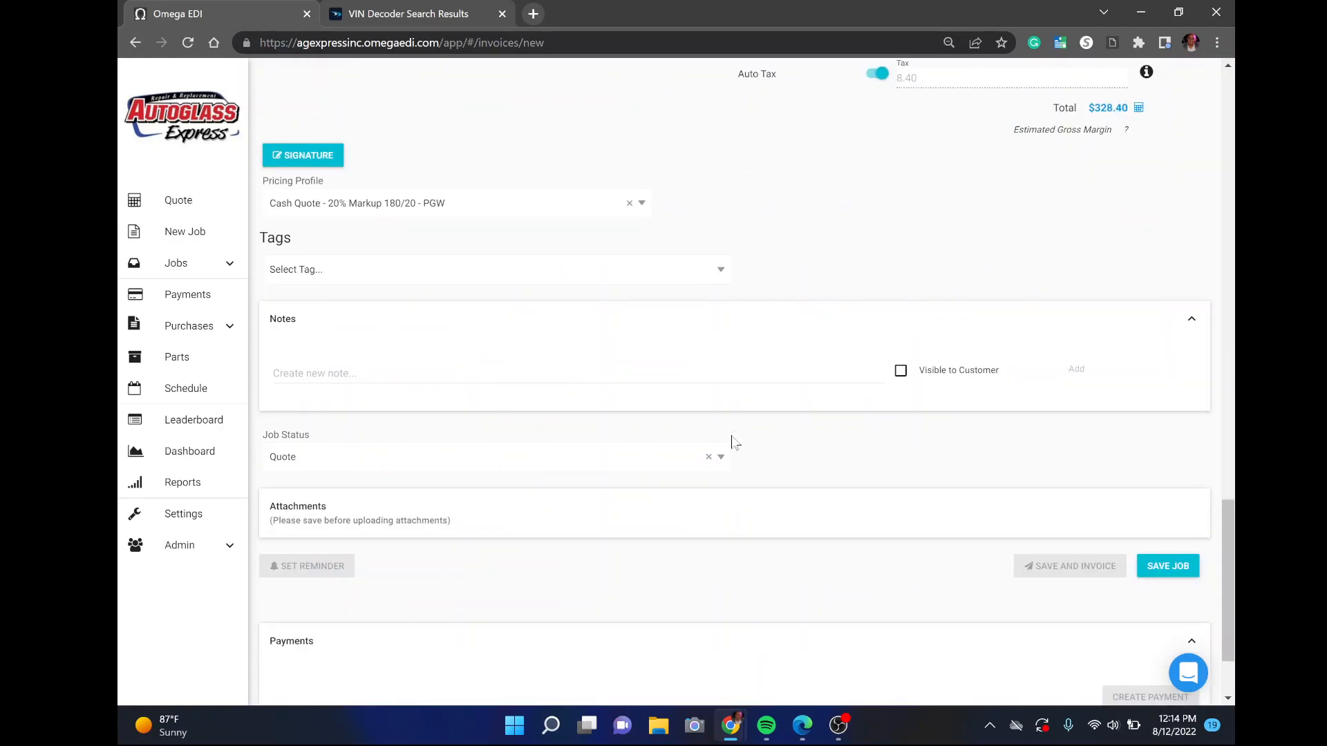
{"action": "scroll", "coordinate": [734, 443], "scroll_direction": "down", "scroll_amount": 1}
{"action": "left_click", "coordinate": [1175, 490]}
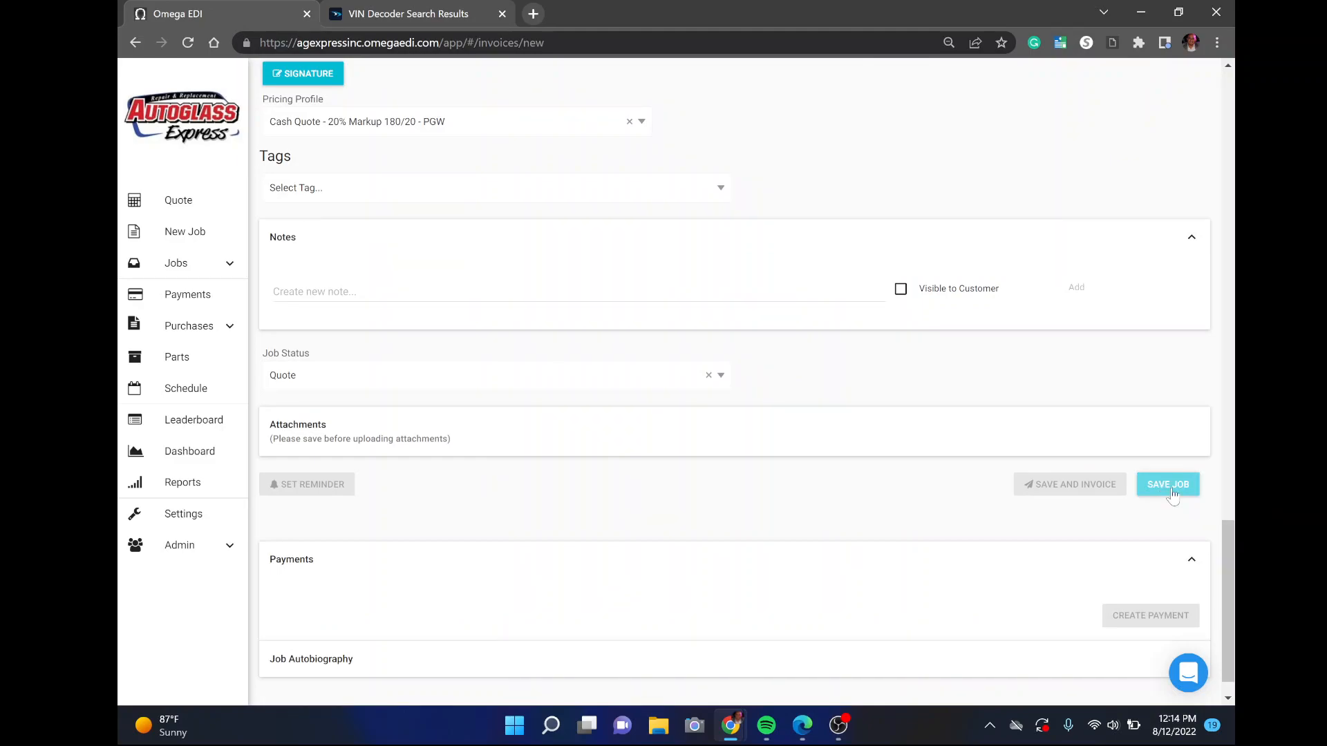
{"action": "left_click", "coordinate": [1173, 492]}
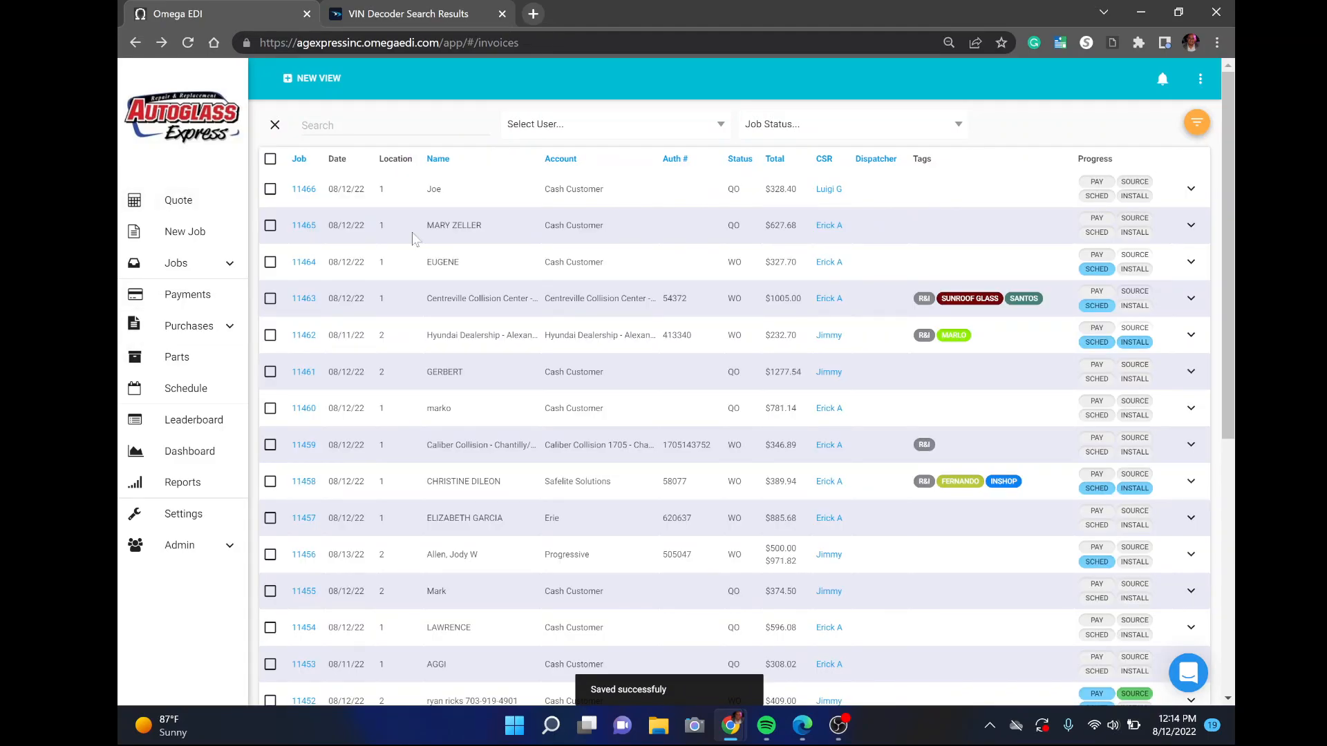
{"action": "left_click", "coordinate": [178, 273]}
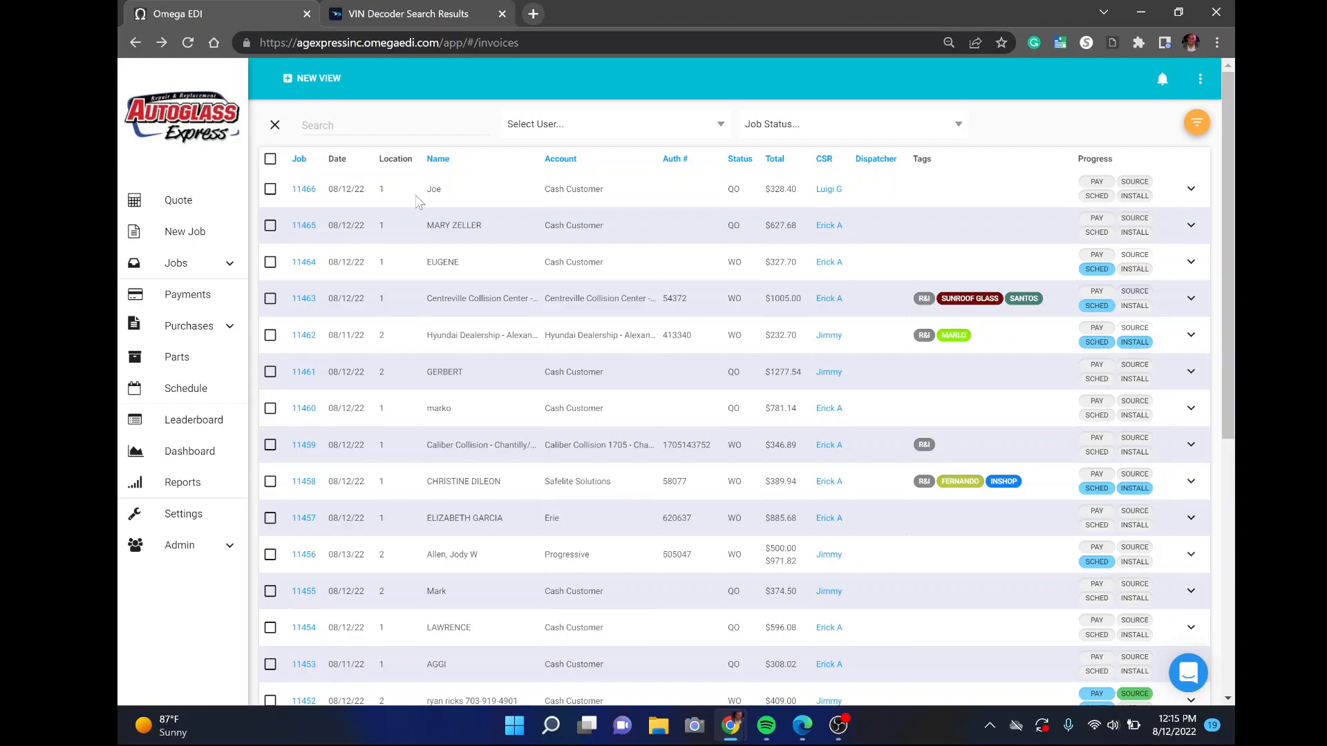
{"action": "scroll", "coordinate": [417, 202], "scroll_direction": "down", "scroll_amount": 6}
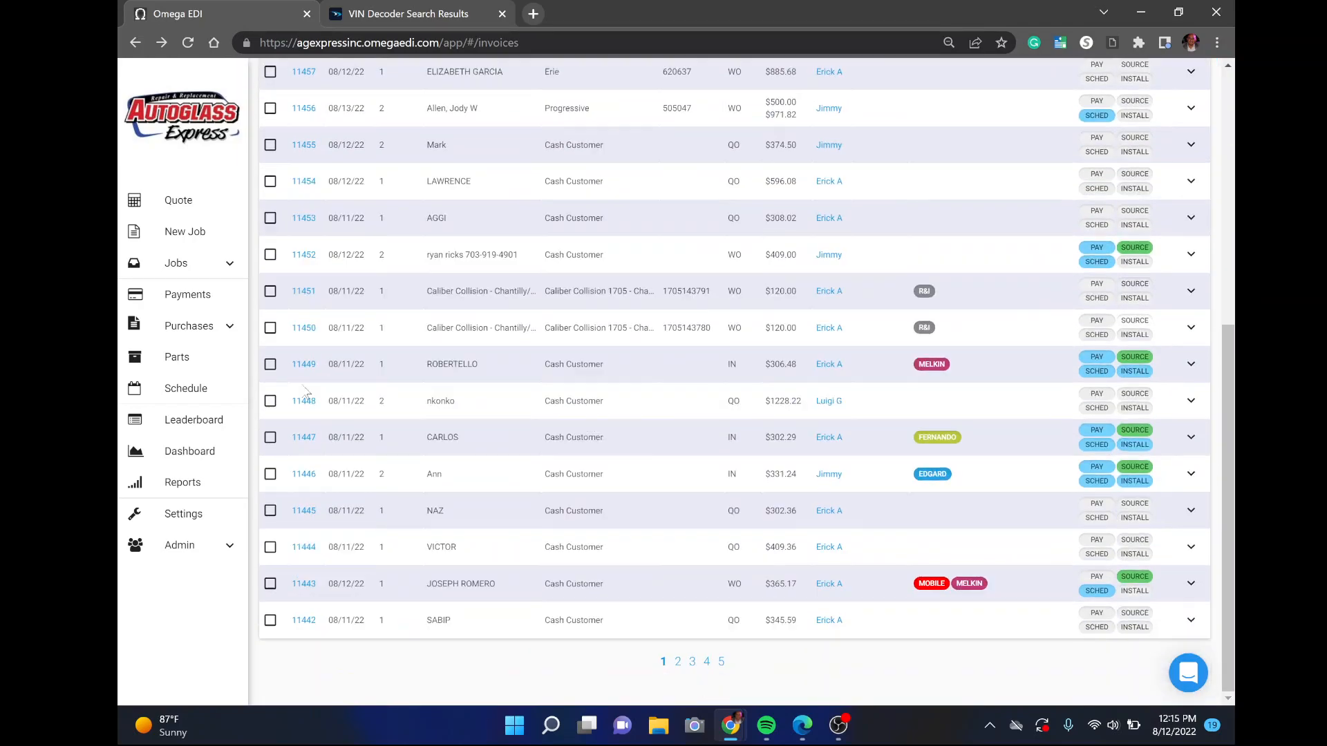